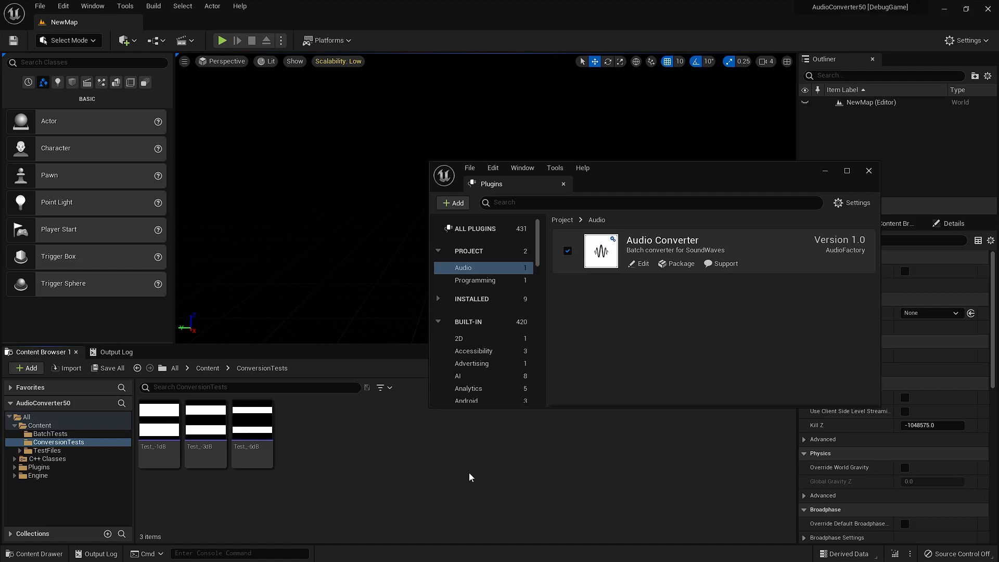
Open the Audio Converter for the three Test sound waves in the ConversionTests folder
click(158, 453)
shift+click(255, 457)
right_click(255, 457)
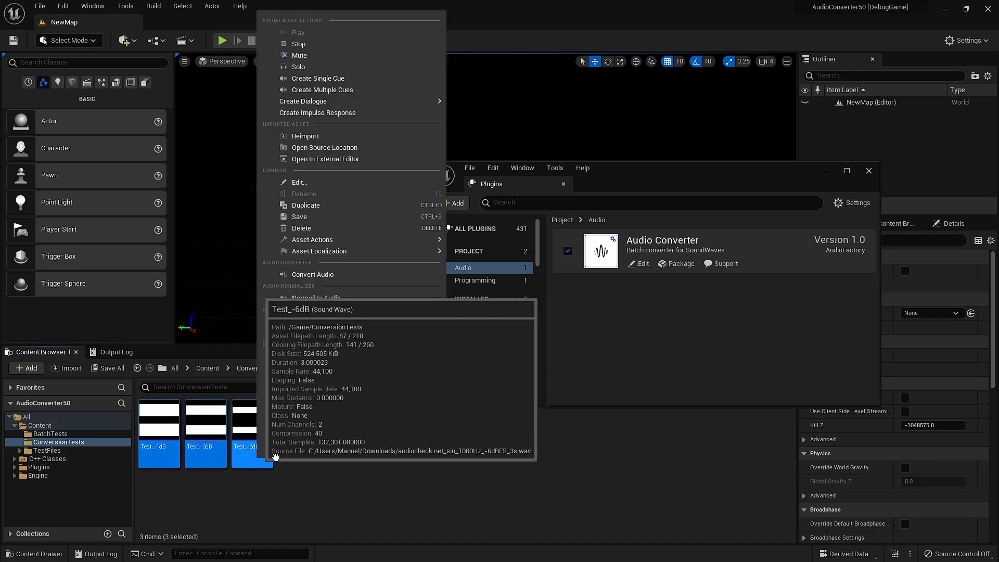
click(345, 274)
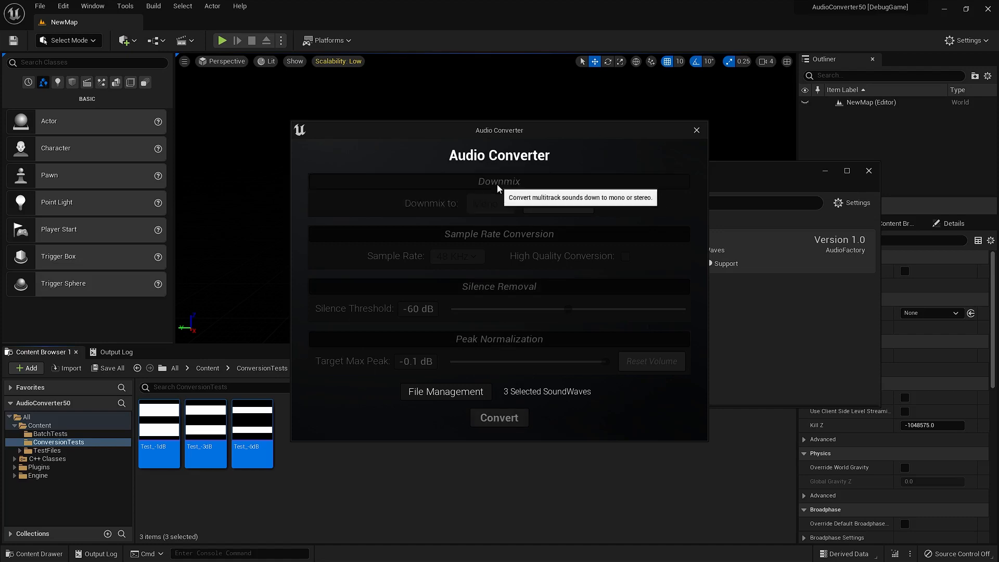
Try switching the Silence Removal, Peak Normalization and Sample Rate Conversion sections on and off again
click(510, 286)
click(504, 340)
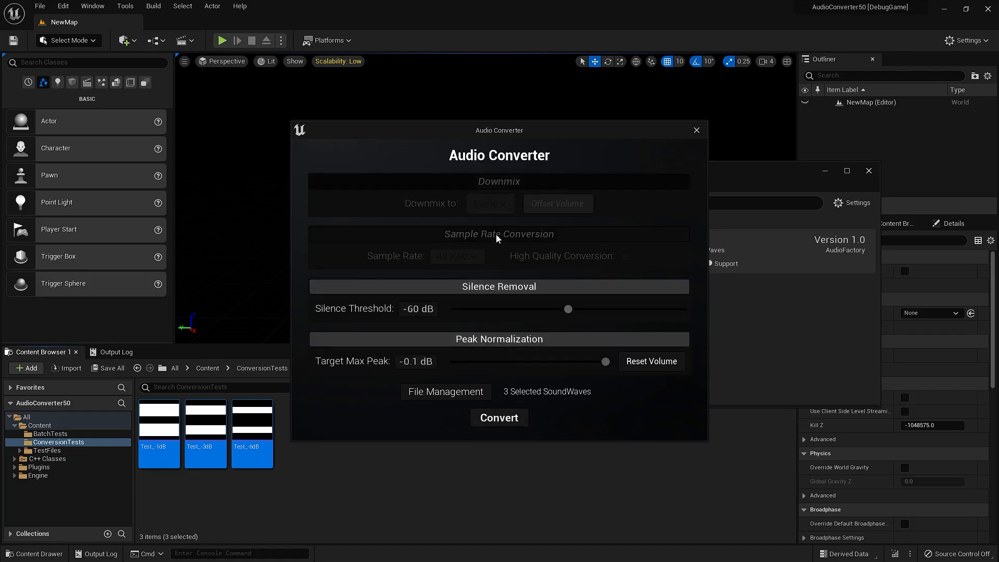
click(498, 235)
click(491, 286)
click(495, 341)
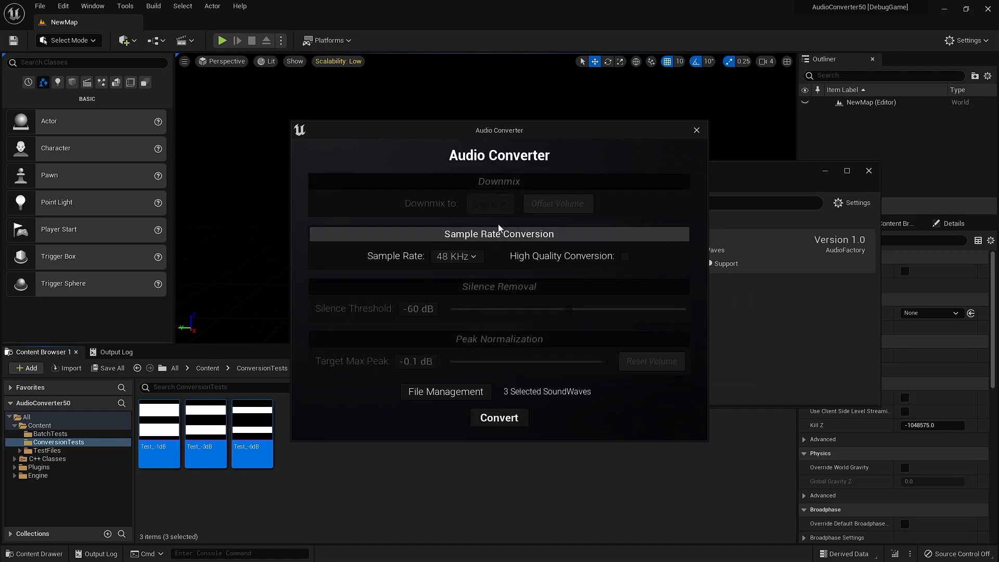
click(489, 236)
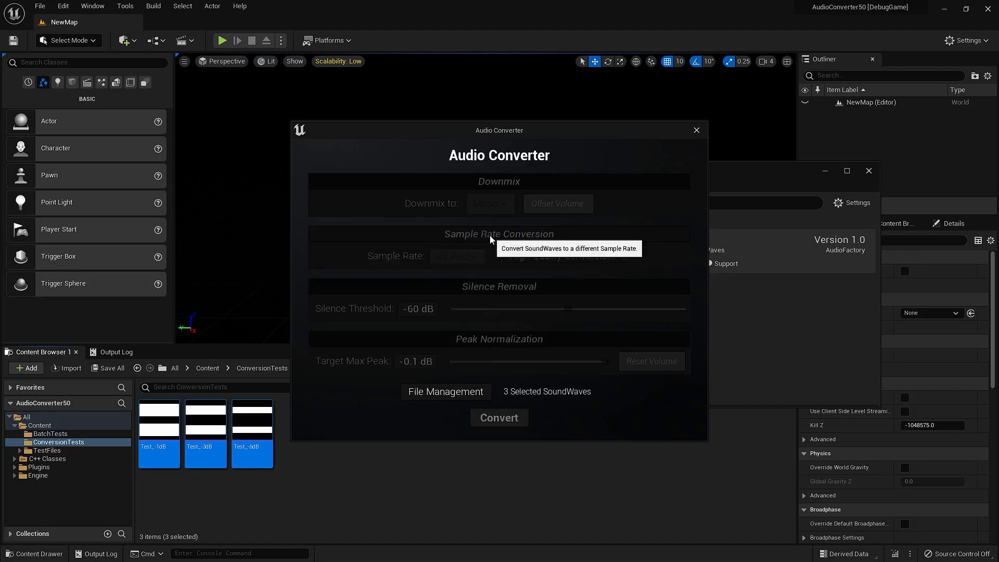
Enable Downmix, try Stereo as its target, and return the target to Mono
click(528, 183)
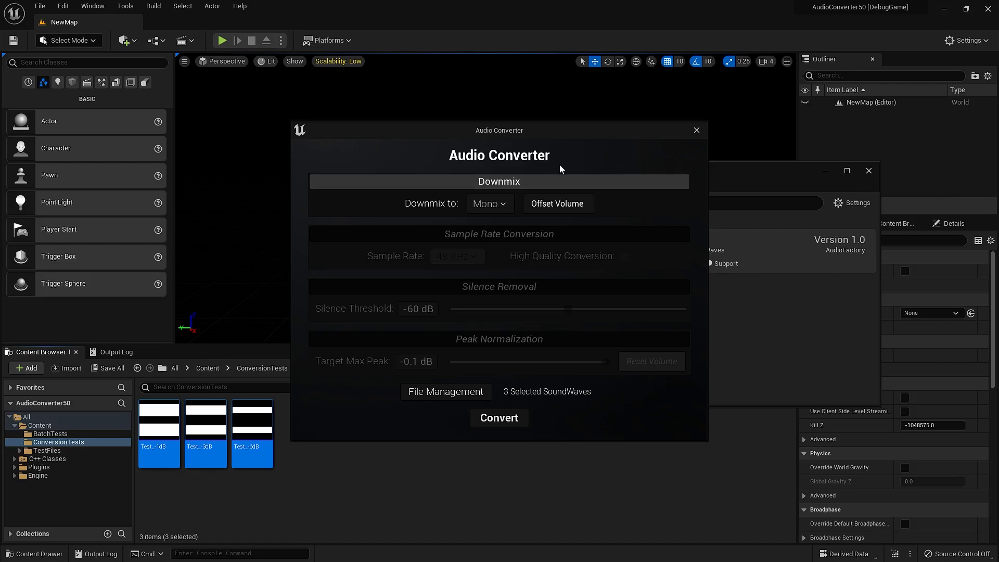
click(501, 204)
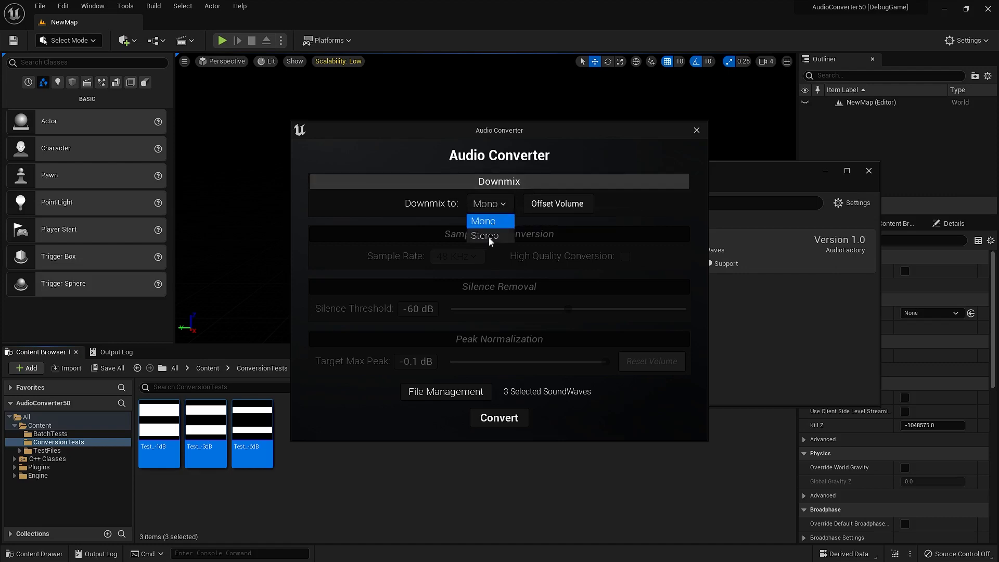
click(489, 237)
click(498, 205)
click(491, 224)
click(592, 166)
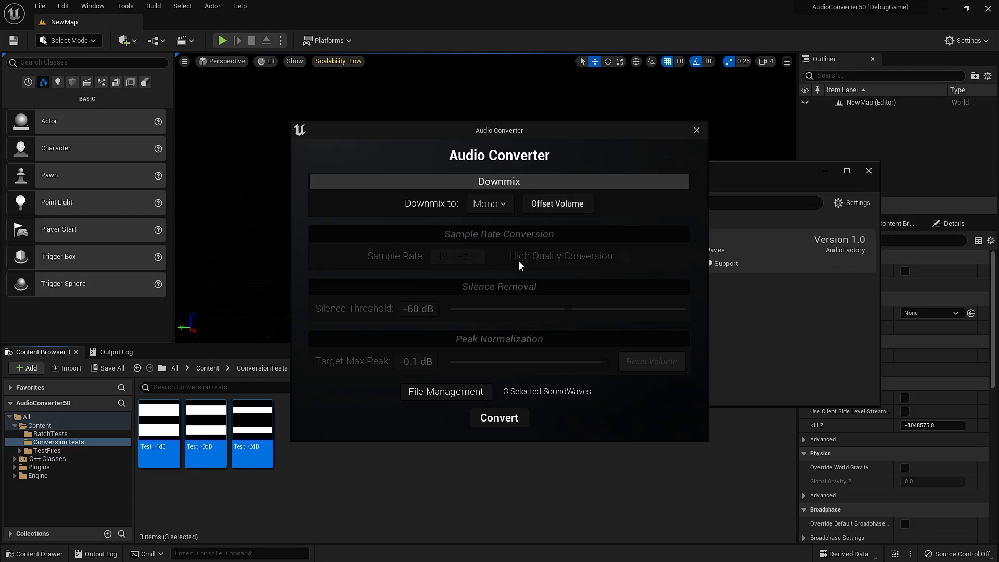
Inspect the Volume property of the Test_-6dB sound wave and close its editor
double_click(252, 450)
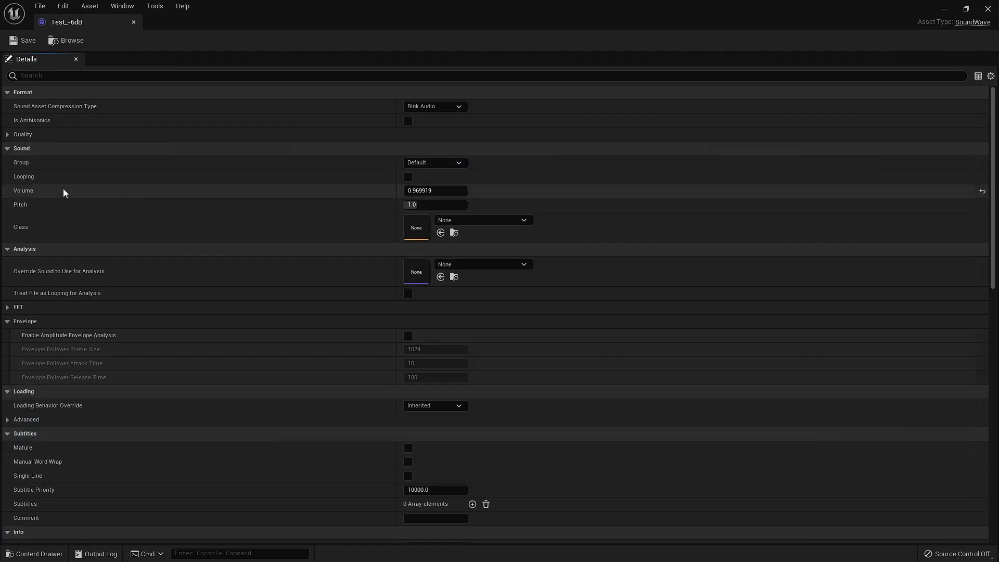
click(134, 22)
click(317, 442)
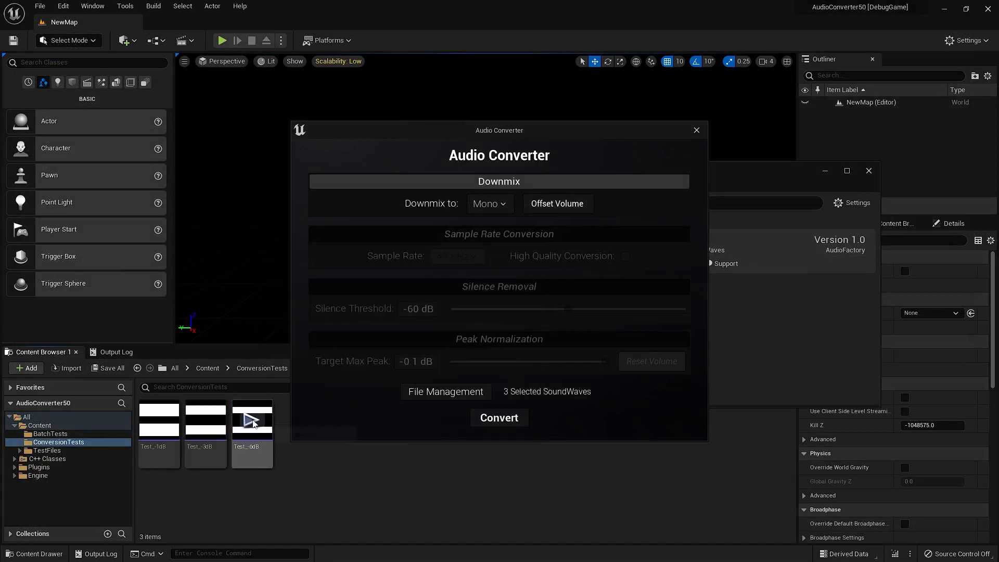
mouse_move(256, 437)
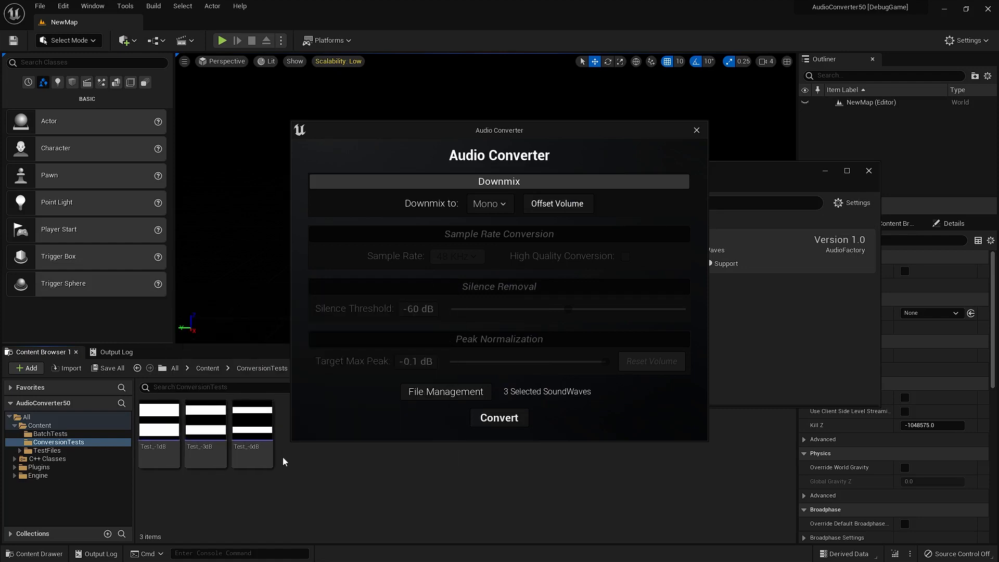
Set Sample Rate Conversion to 44.1 KHz with High Quality Conversion enabled, and switch the section off
click(509, 234)
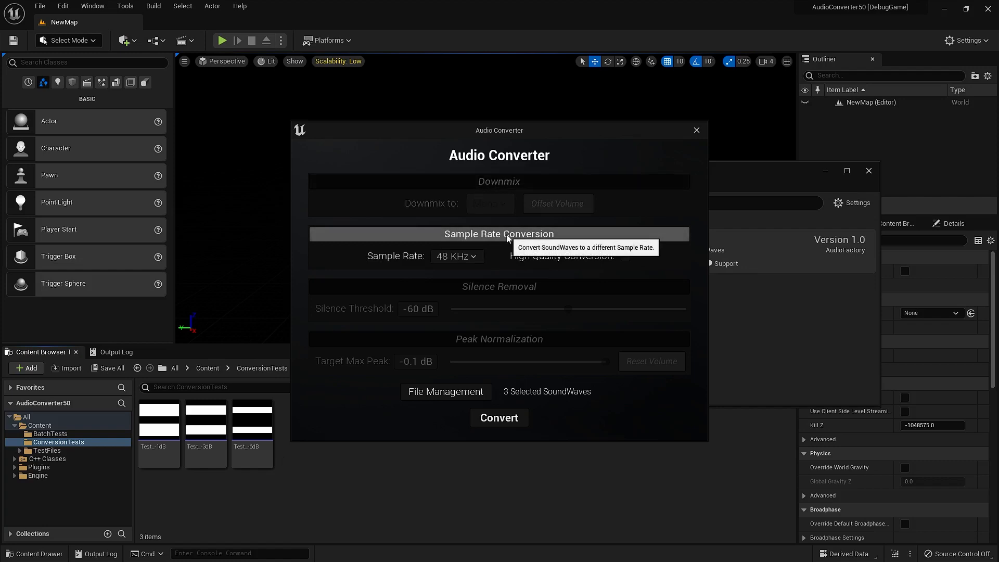
click(460, 257)
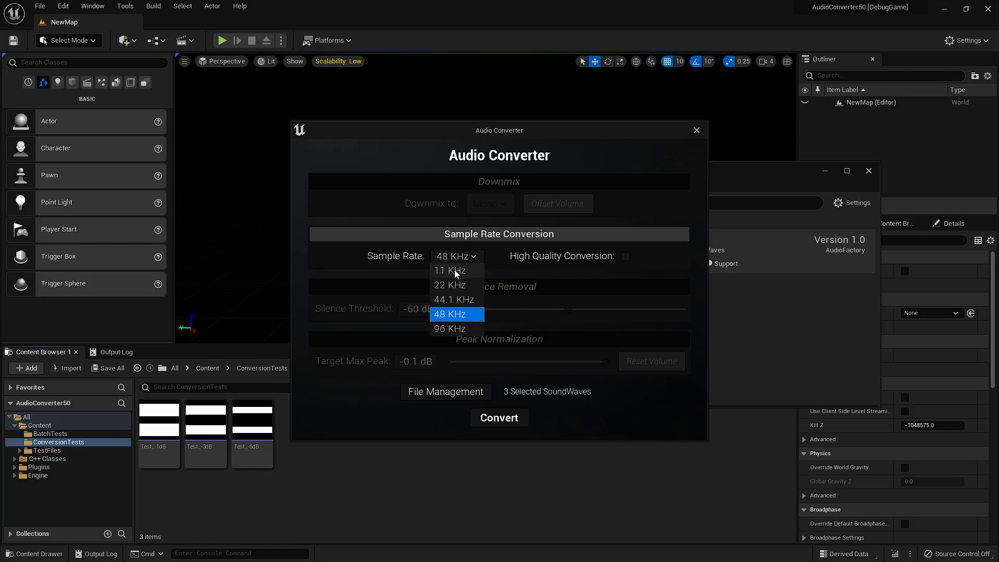
click(455, 269)
click(460, 255)
click(463, 300)
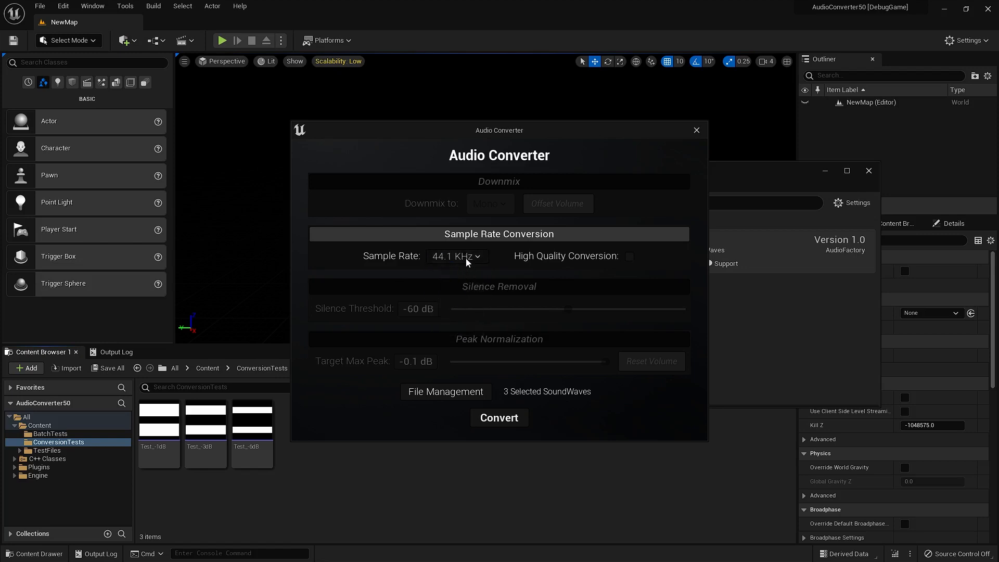
mouse_move(575, 261)
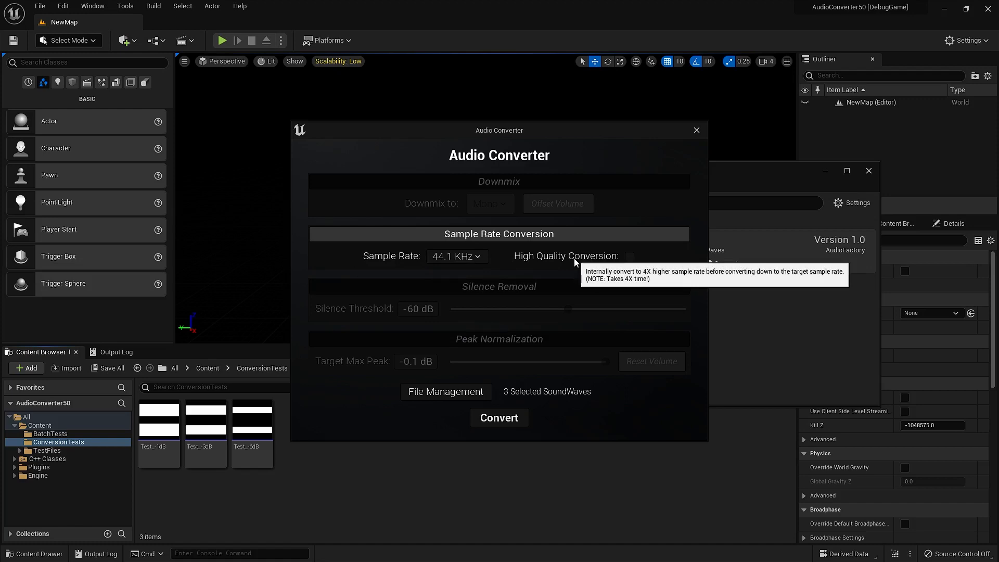
mouse_move(406, 258)
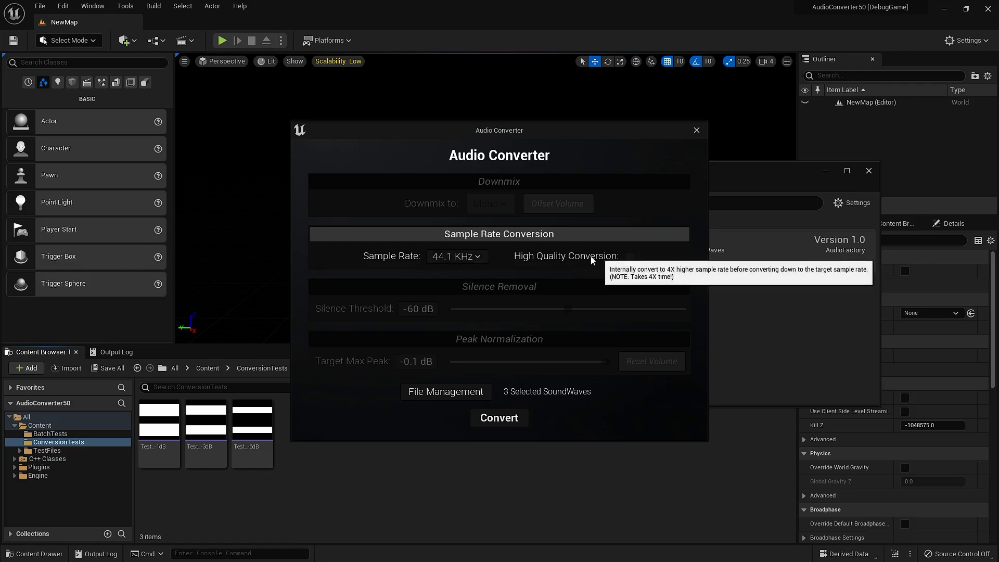
click(628, 257)
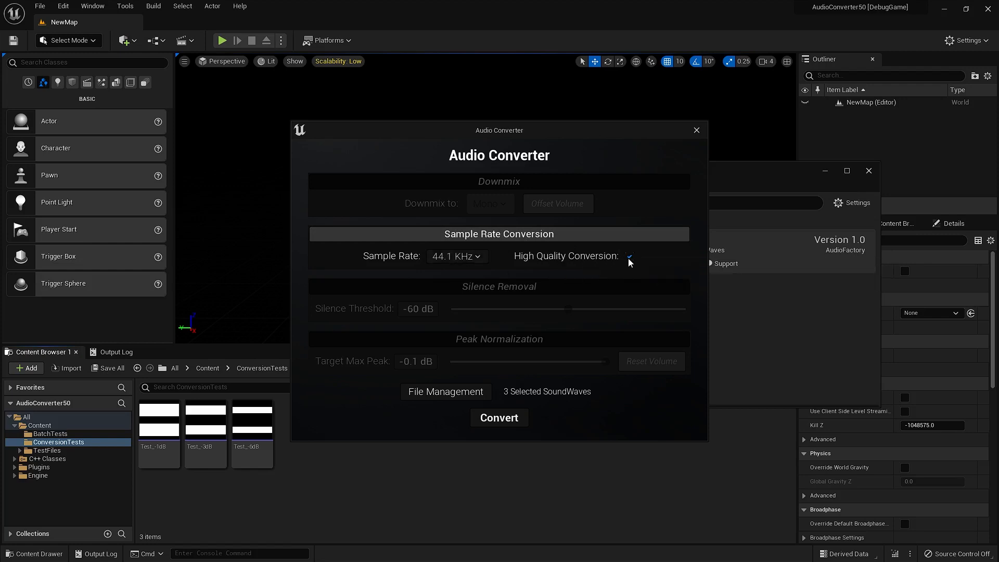
click(519, 237)
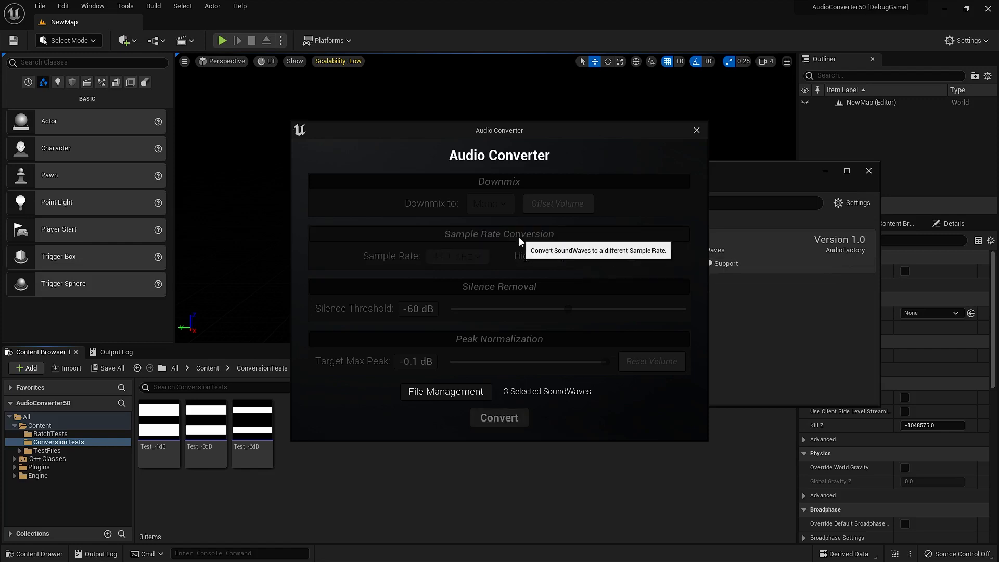
Enable Silence Removal and set its silence threshold to -50 dB
click(495, 287)
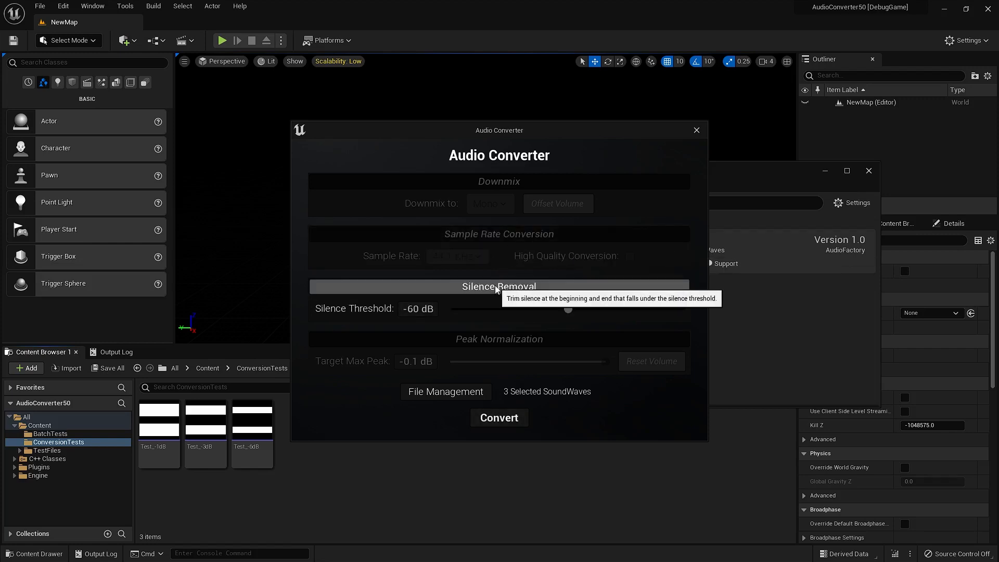
drag(566, 310, 704, 313)
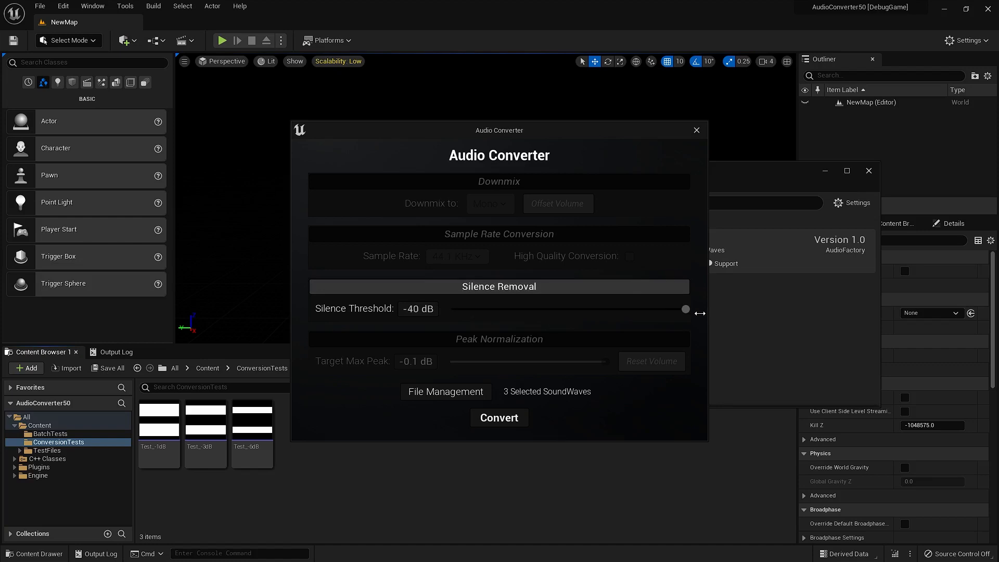
drag(700, 313, 625, 310)
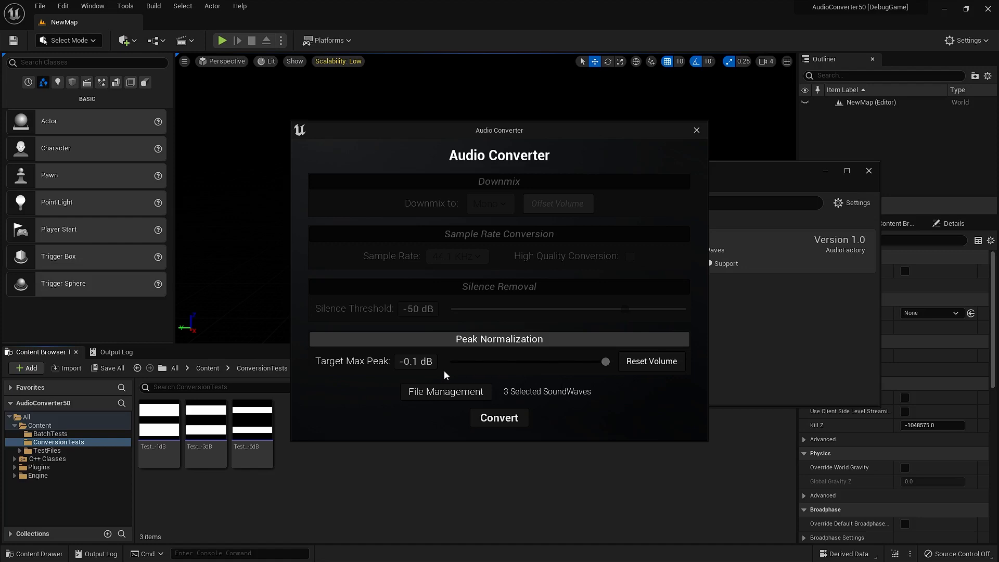
Set the Peak Normalization target max peak to -1.2 dB and toggle its Reset Volume option
mouse_move(260, 454)
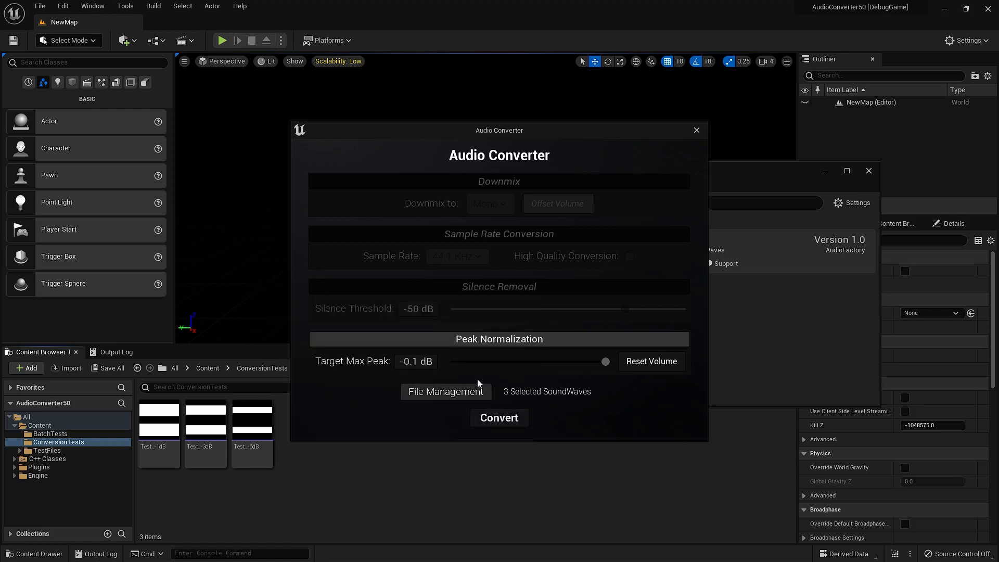
drag(467, 361, 593, 372)
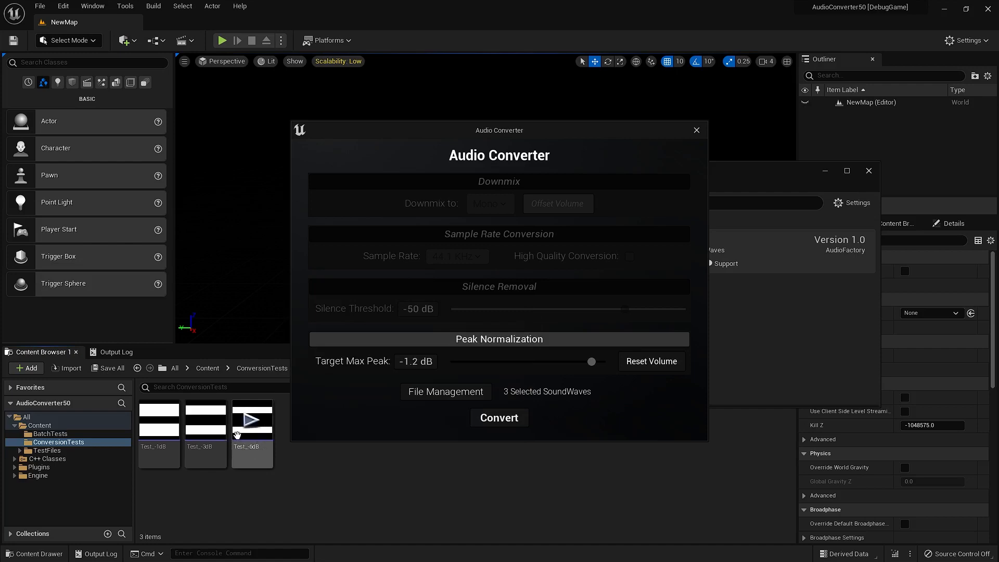
click(651, 364)
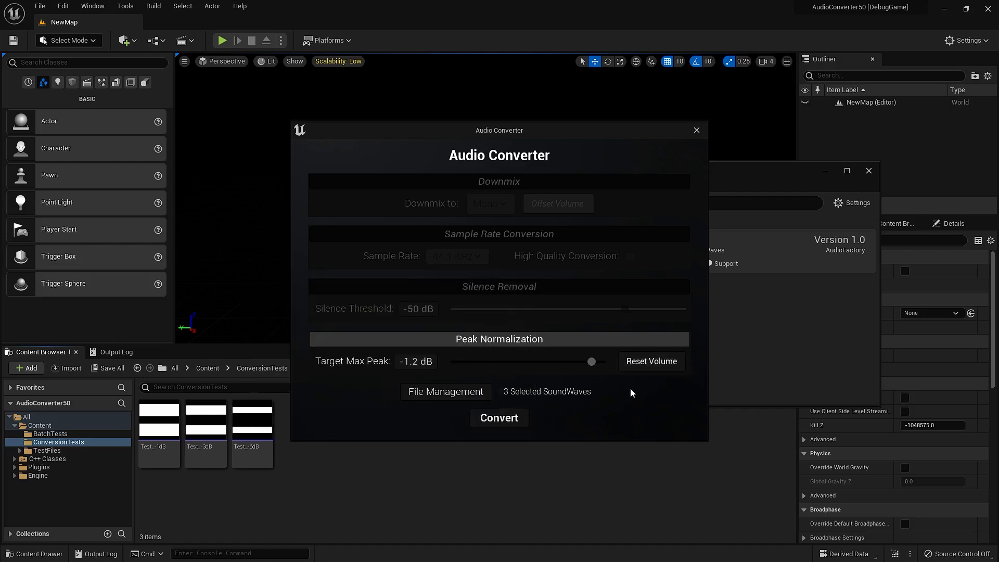
Examine the File Management settings for creating new converted assets with a name suffix
click(427, 394)
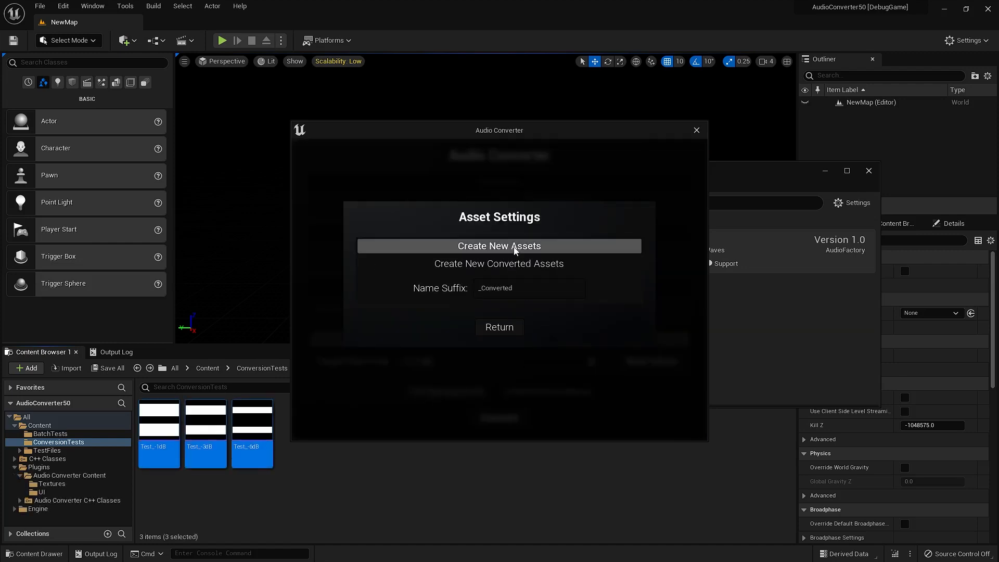
mouse_move(445, 291)
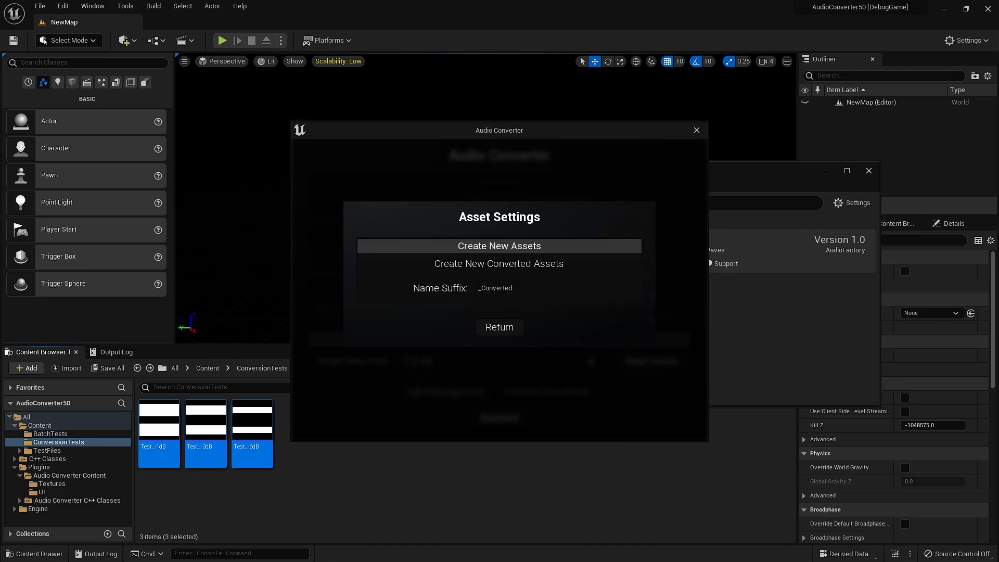
double_click(504, 288)
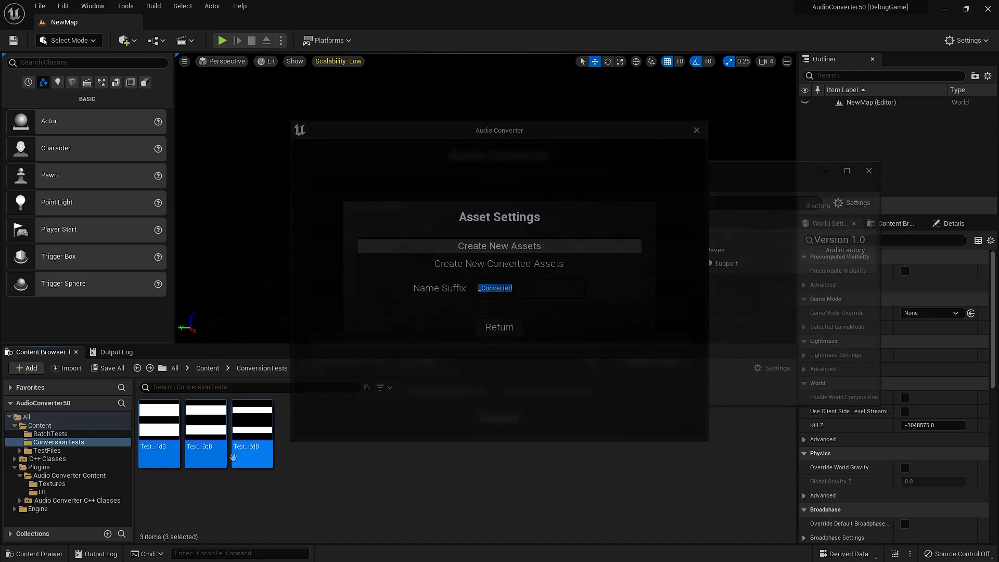
Reopen the Audio Converter for the three sound waves and downmix them to Mono, declining to save the converted assets
right_click(263, 462)
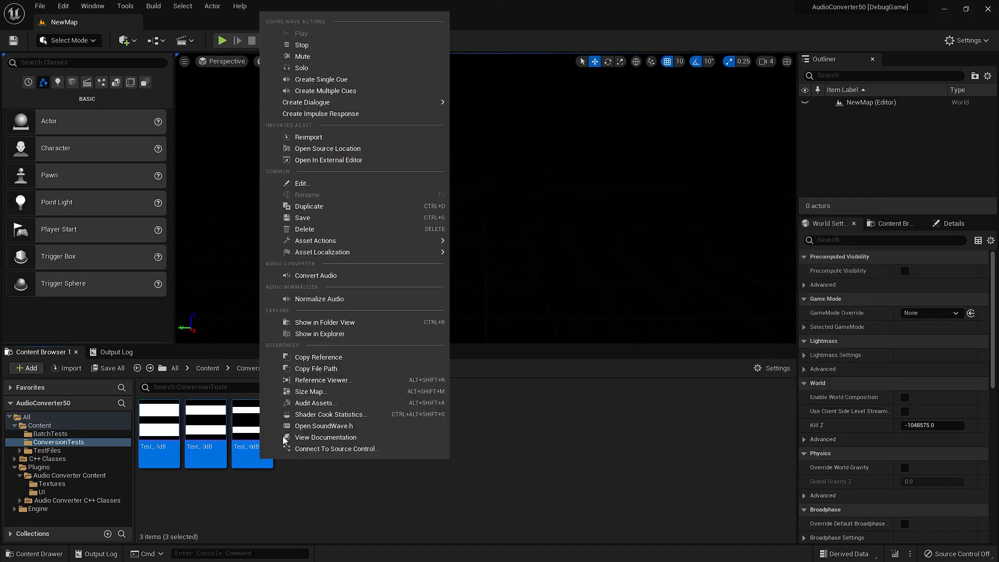
click(338, 275)
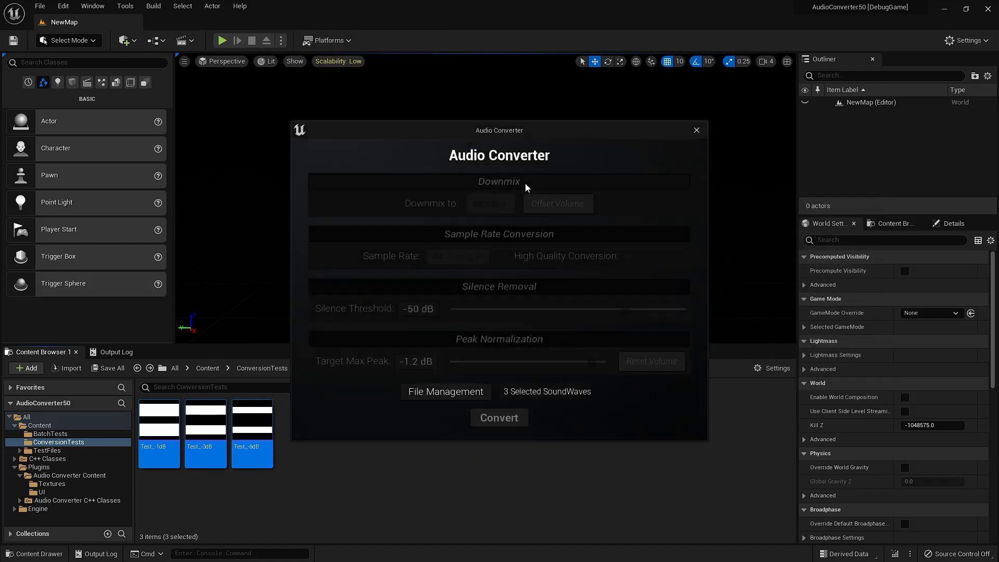
click(525, 182)
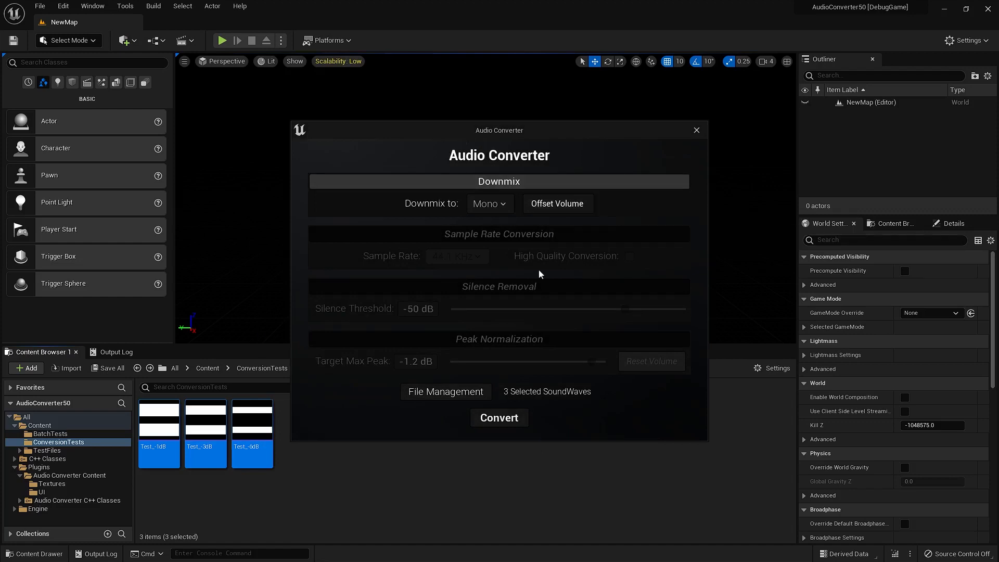
click(502, 421)
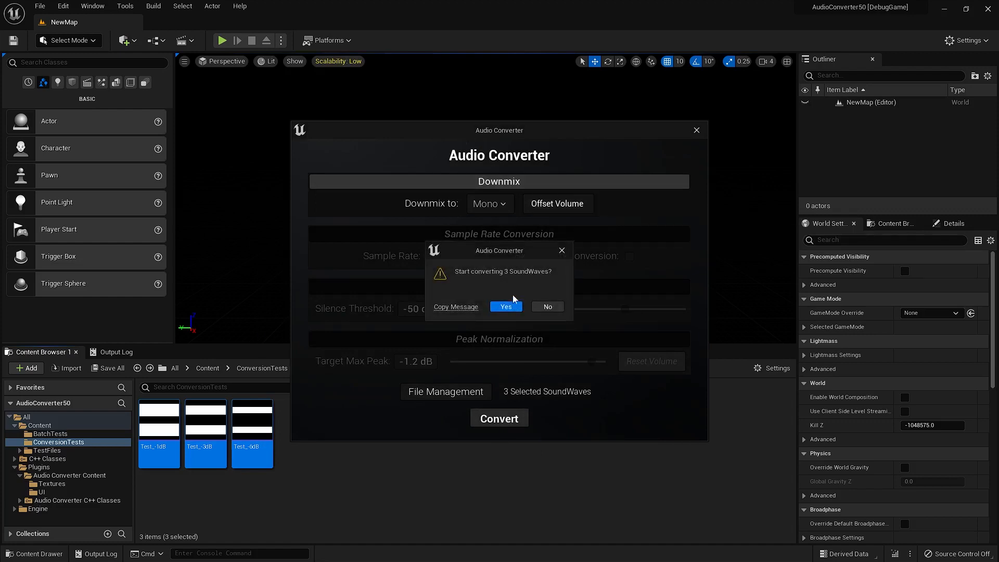
click(508, 307)
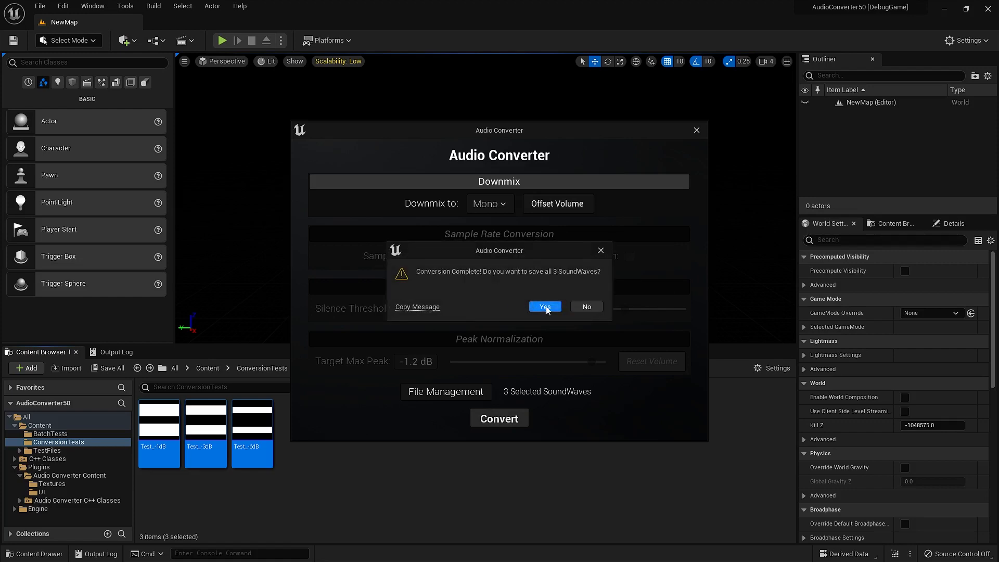
click(579, 306)
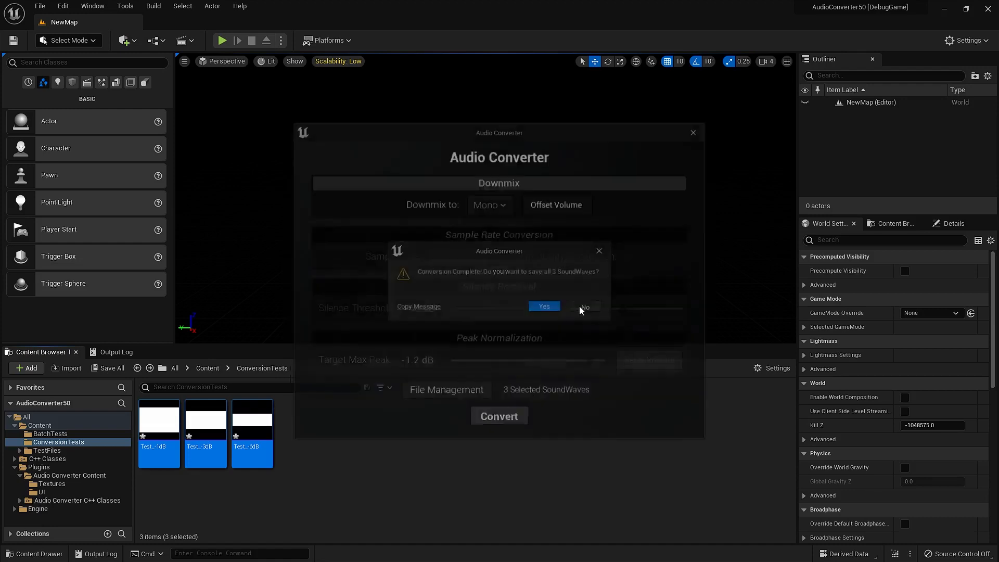
Reload the three ConversionTests sound waves to discard their unsaved Mono downmix
click(273, 493)
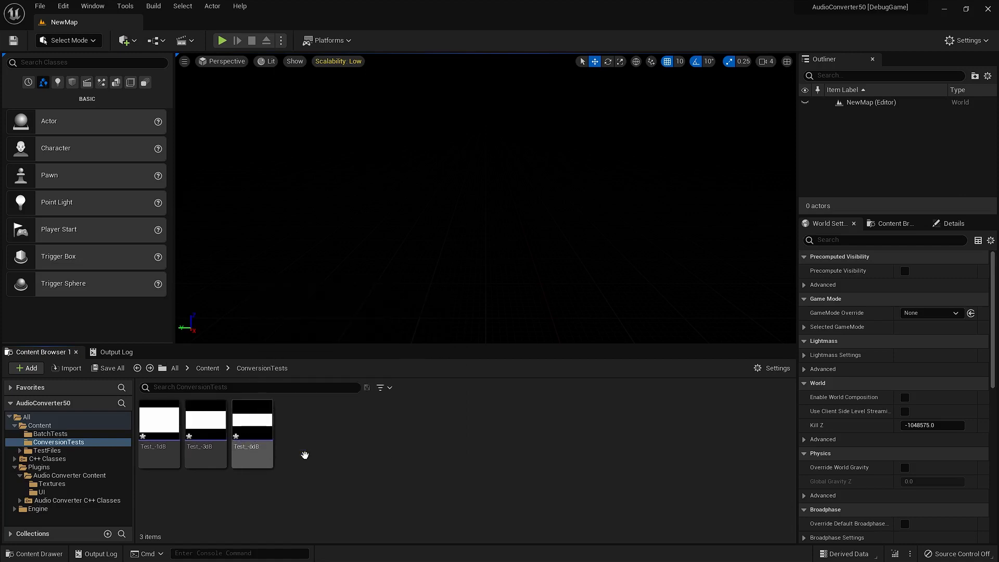
click(165, 453)
shift+click(253, 456)
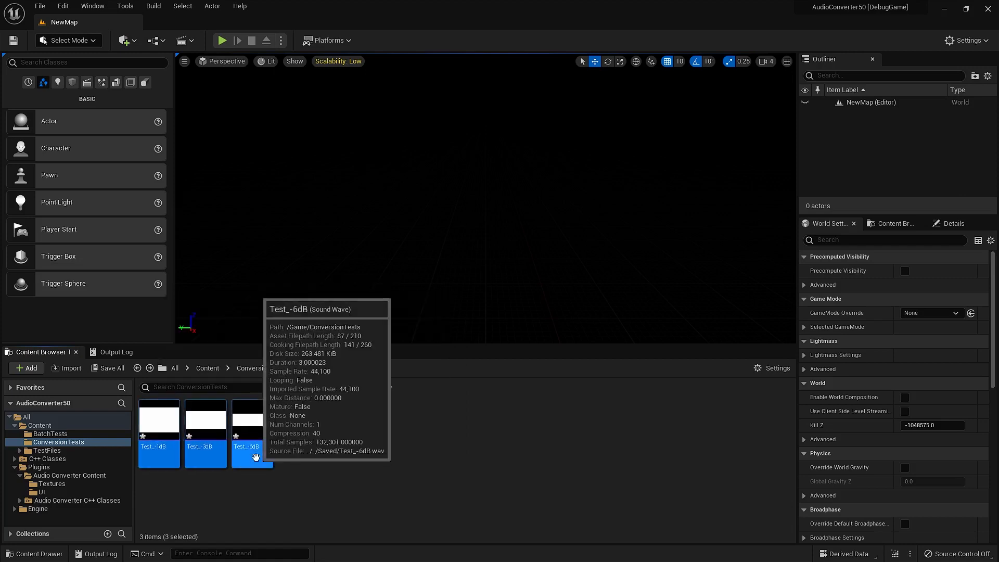
right_click(255, 457)
mouse_move(401, 249)
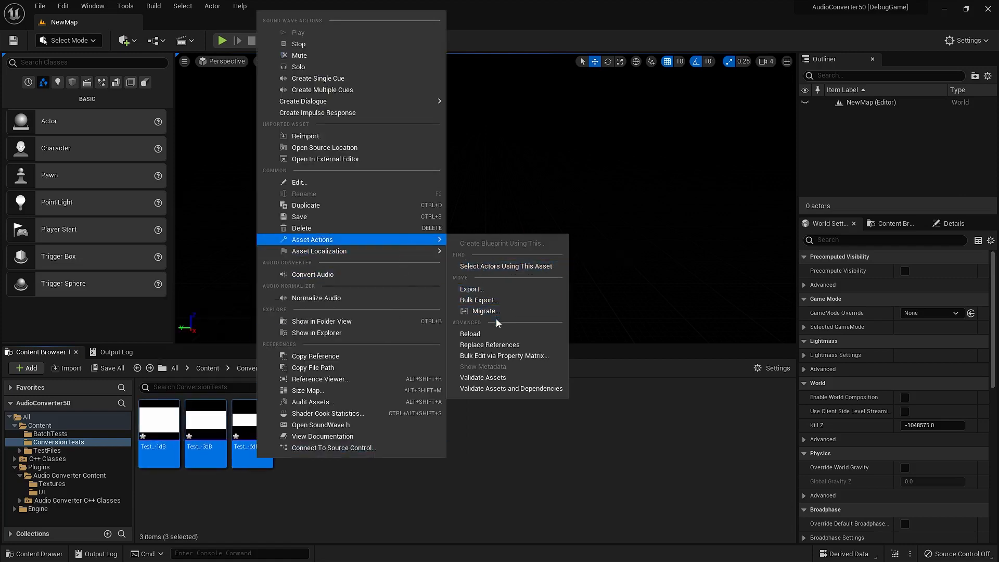
click(498, 333)
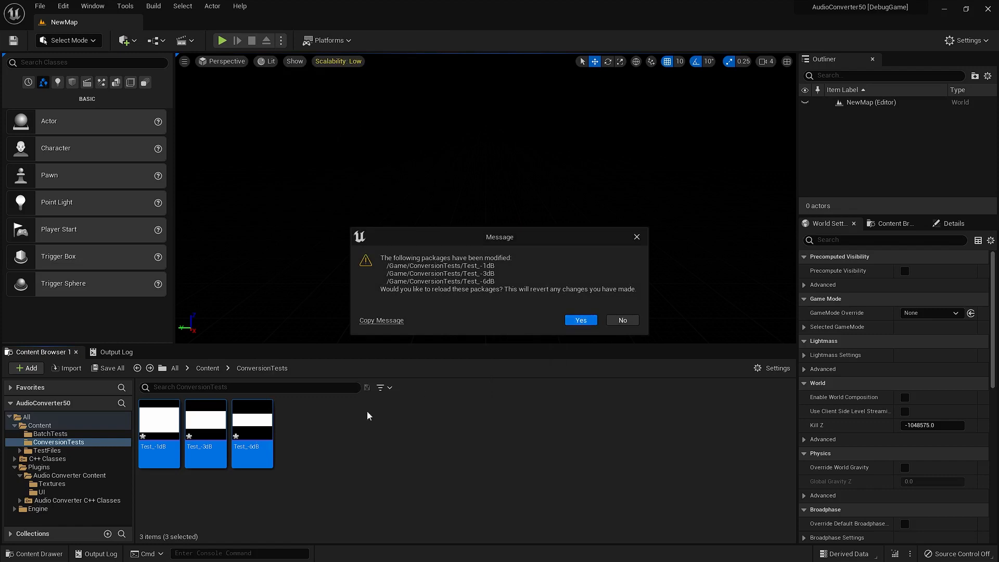
click(582, 321)
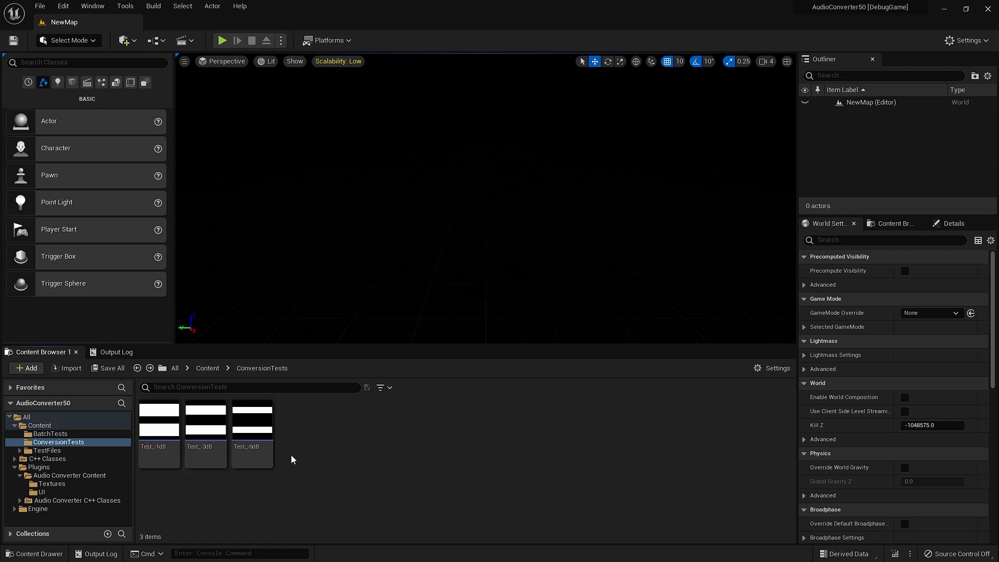
Downmix all three ConversionTests sound waves to Mono with the Audio Converter and save the converted assets
key(ctrl+a)
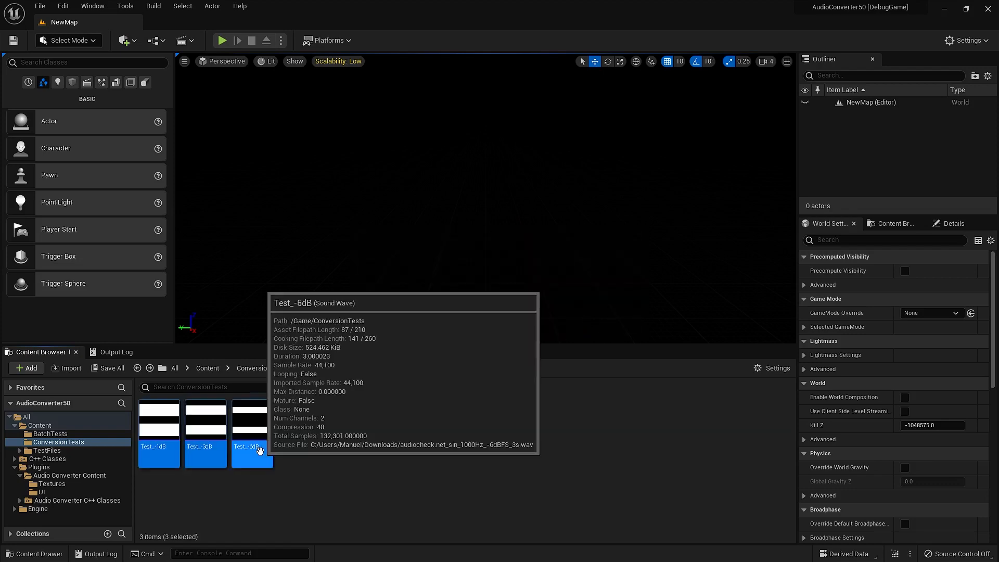
right_click(263, 454)
click(366, 266)
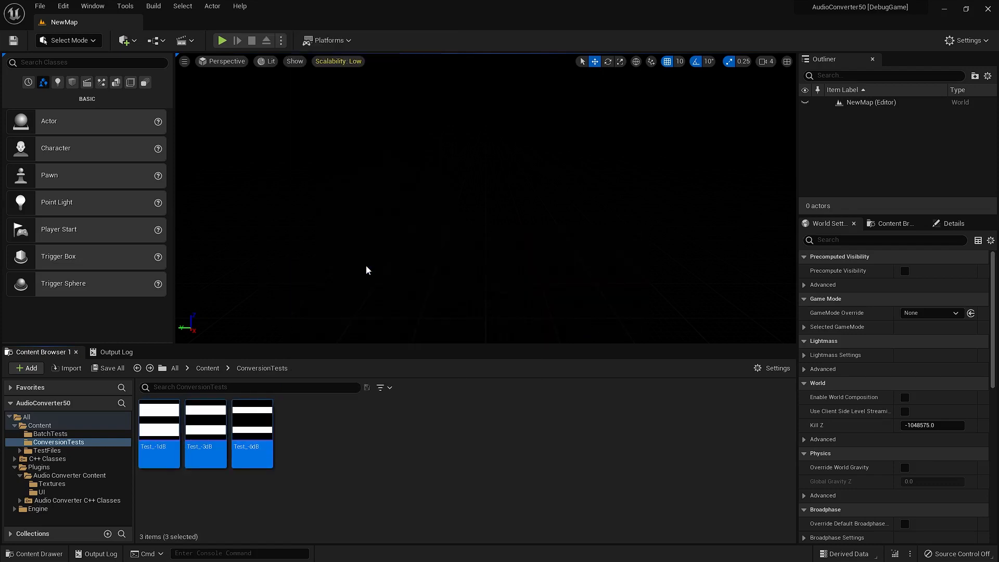
click(498, 418)
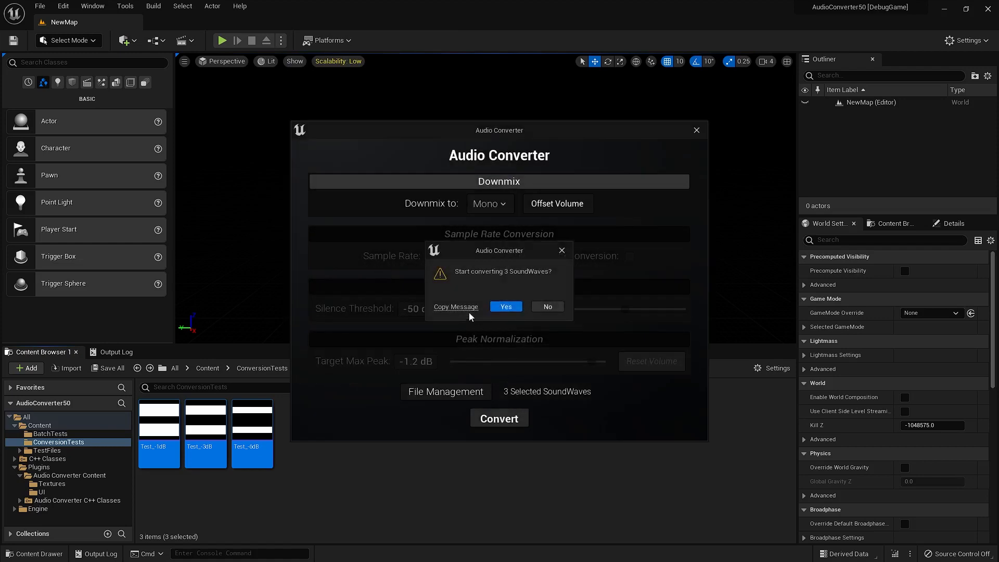
key(Return)
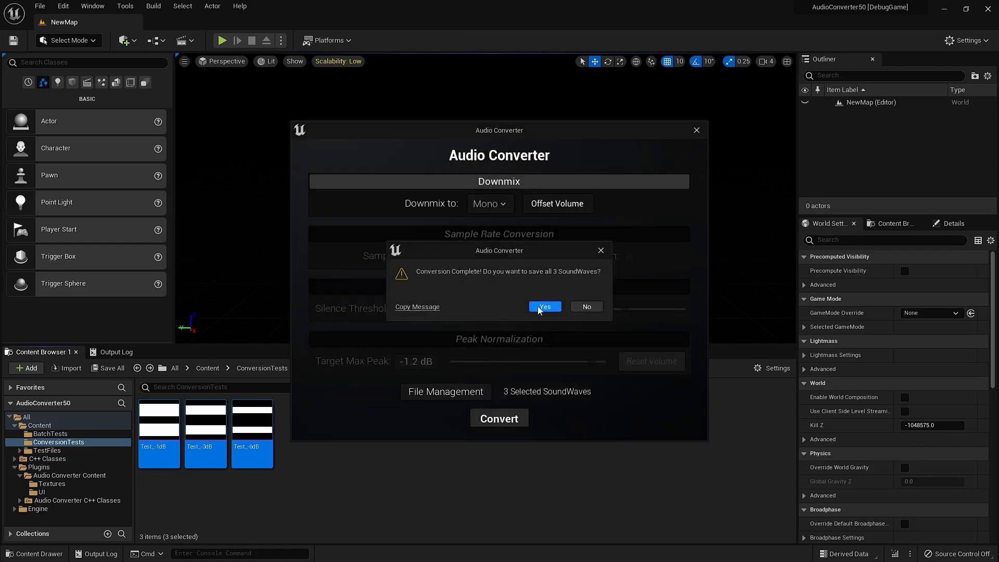
click(538, 308)
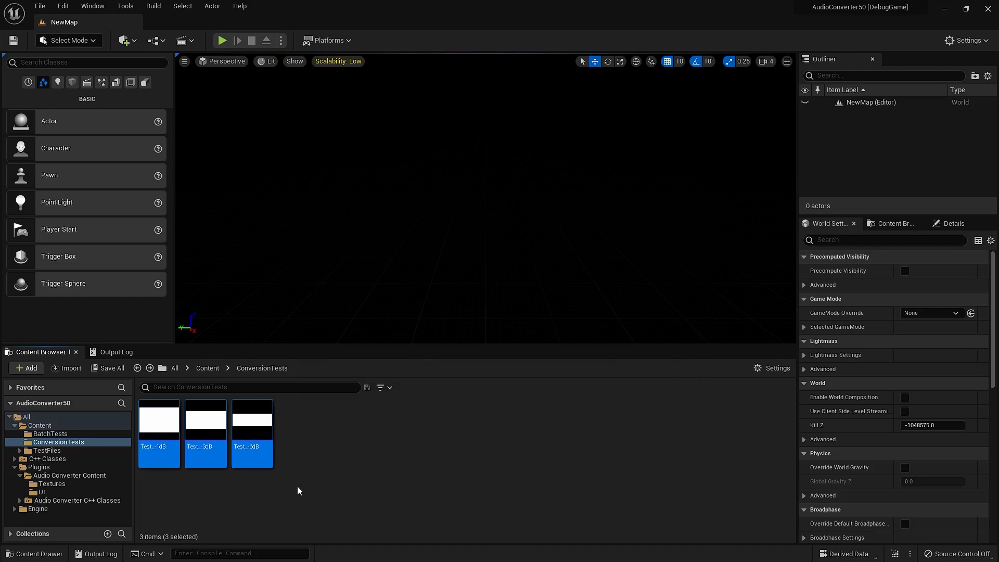
Reimport the three ConversionTests sound waves from their source files
right_click(253, 451)
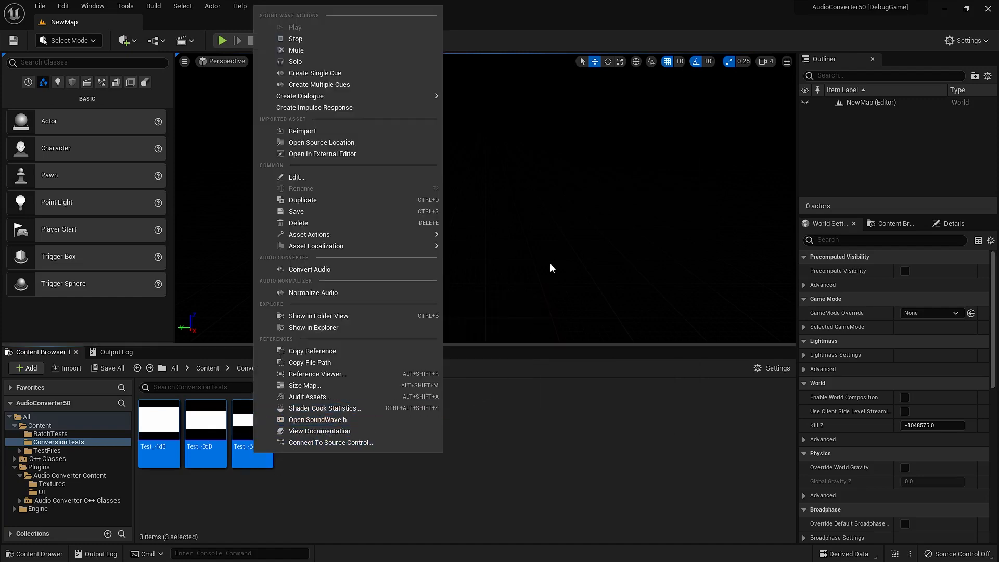
click(314, 131)
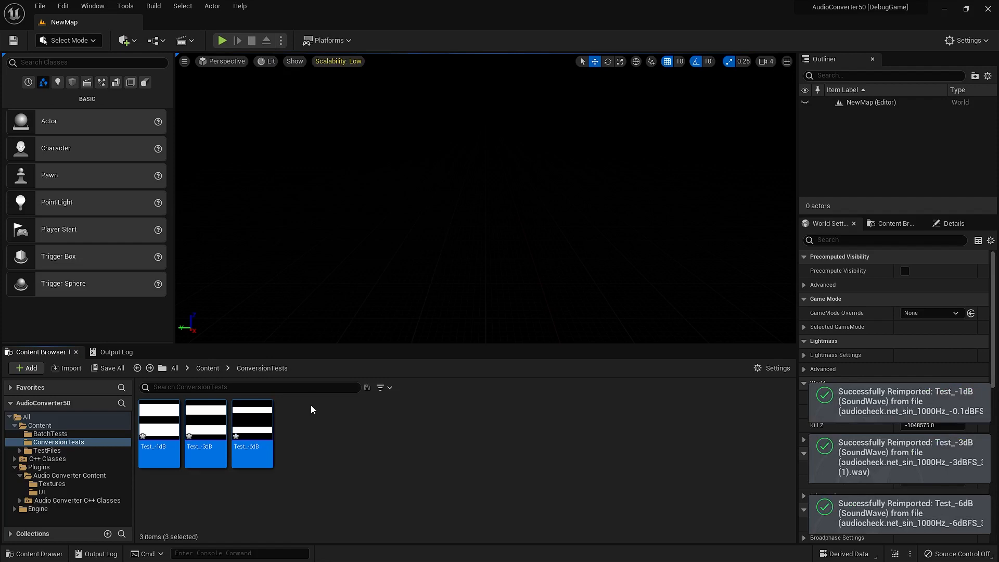
mouse_move(207, 447)
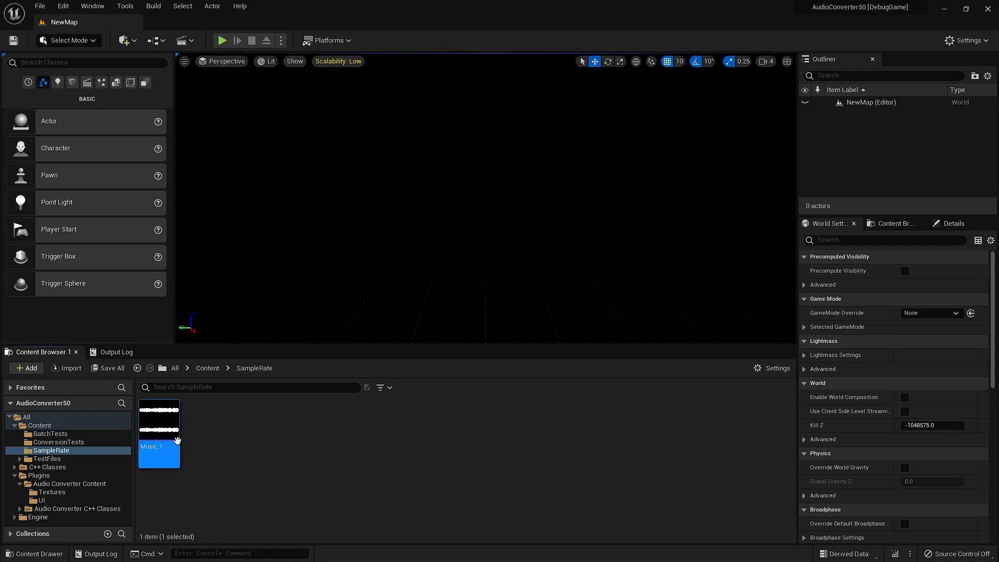
Open the Audio Converter for Music_1 in the SampleRate folder, turn off Downmix and set Sample Rate Conversion to 11 KHz
mouse_move(165, 439)
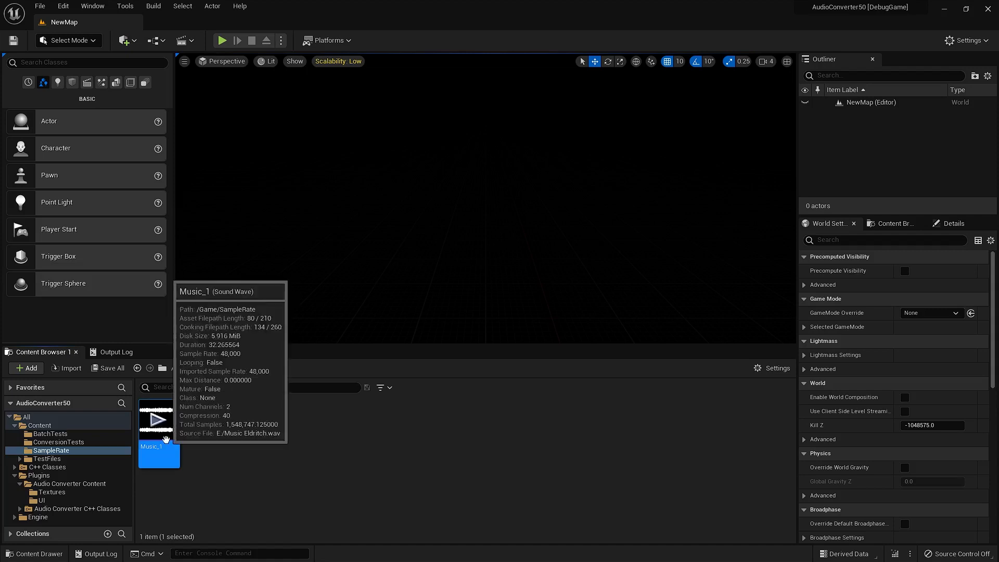
right_click(165, 439)
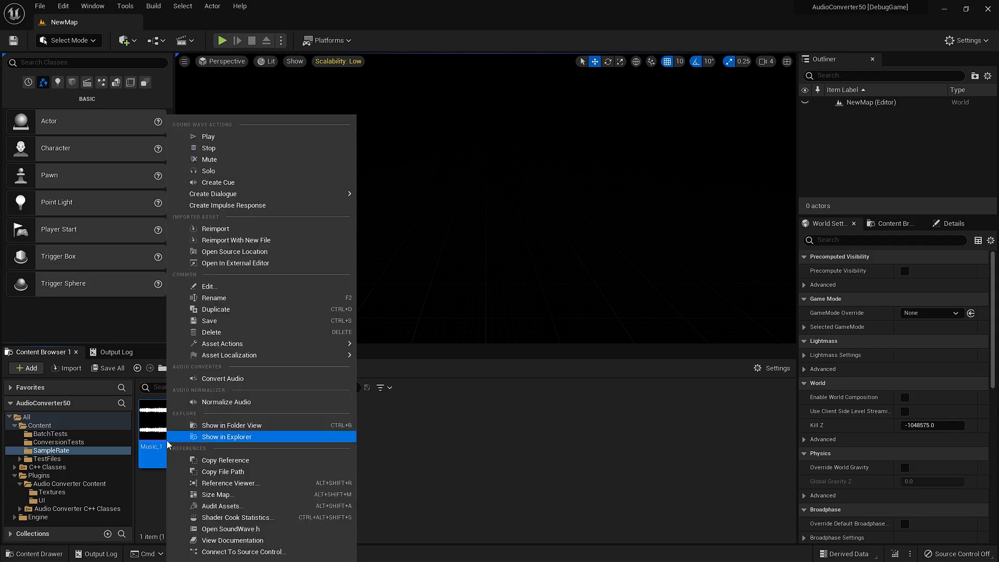
click(265, 378)
click(494, 186)
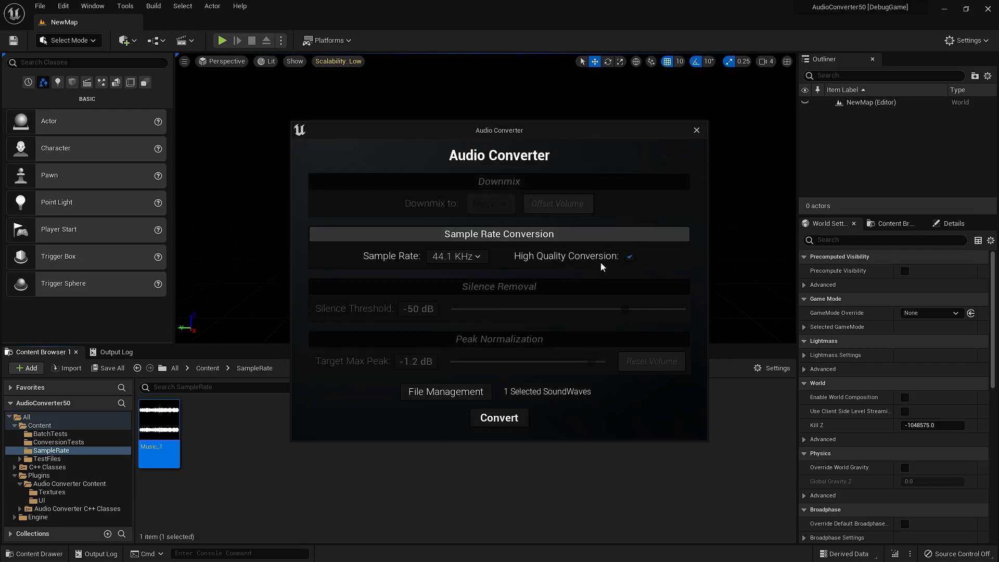
click(466, 260)
click(461, 269)
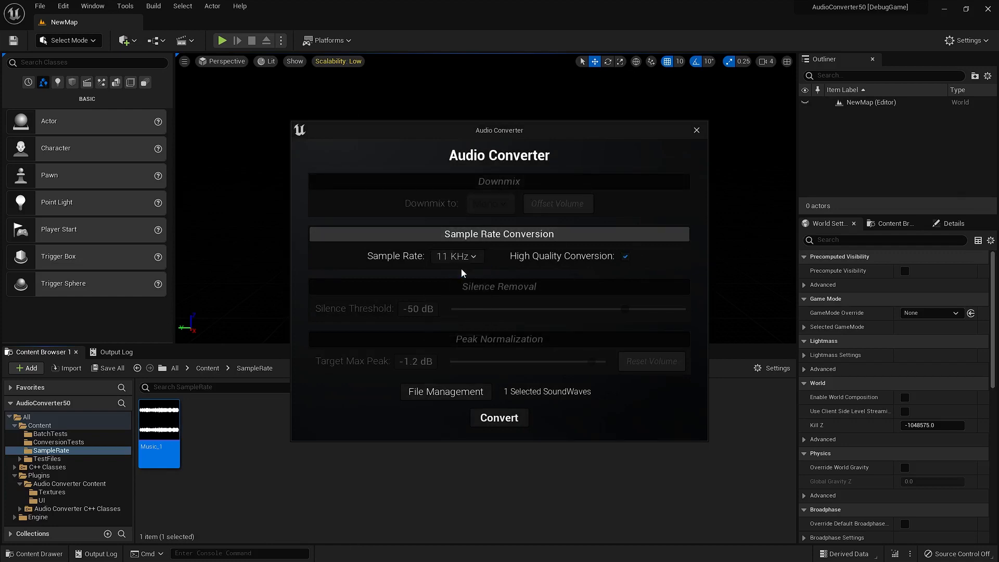
Convert Music_1 without saving the asset and listen to the converted audio
click(501, 422)
click(505, 307)
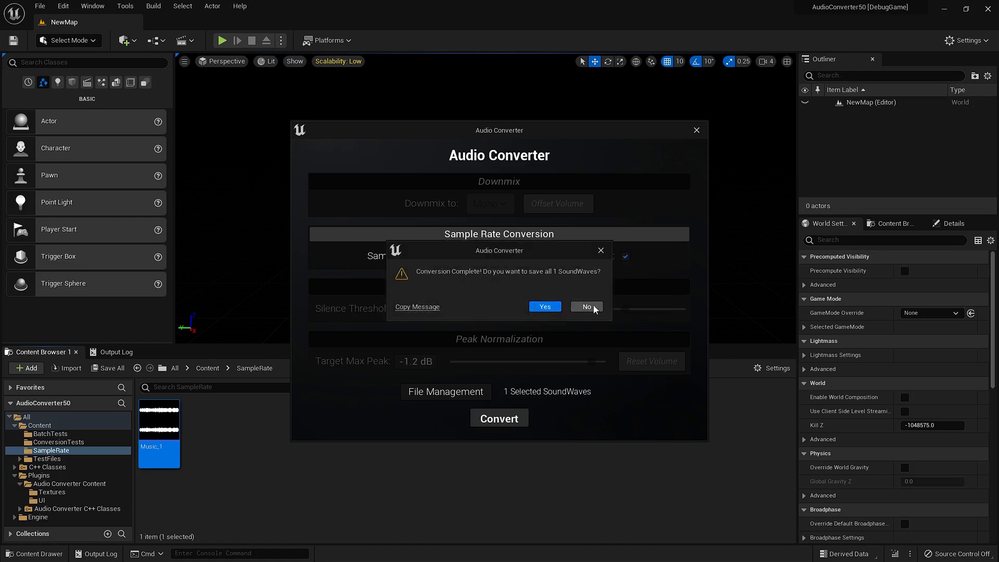
click(594, 307)
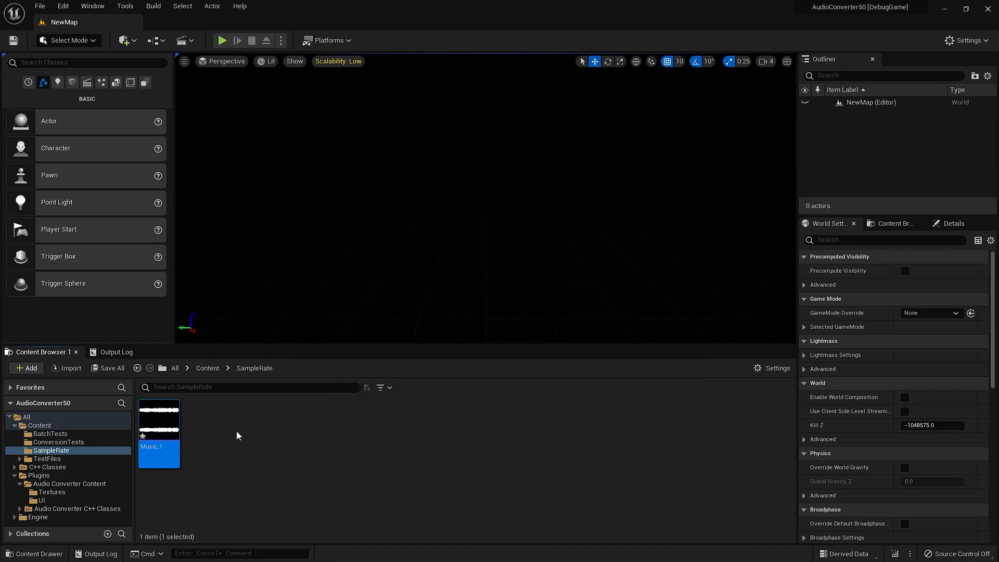
click(158, 421)
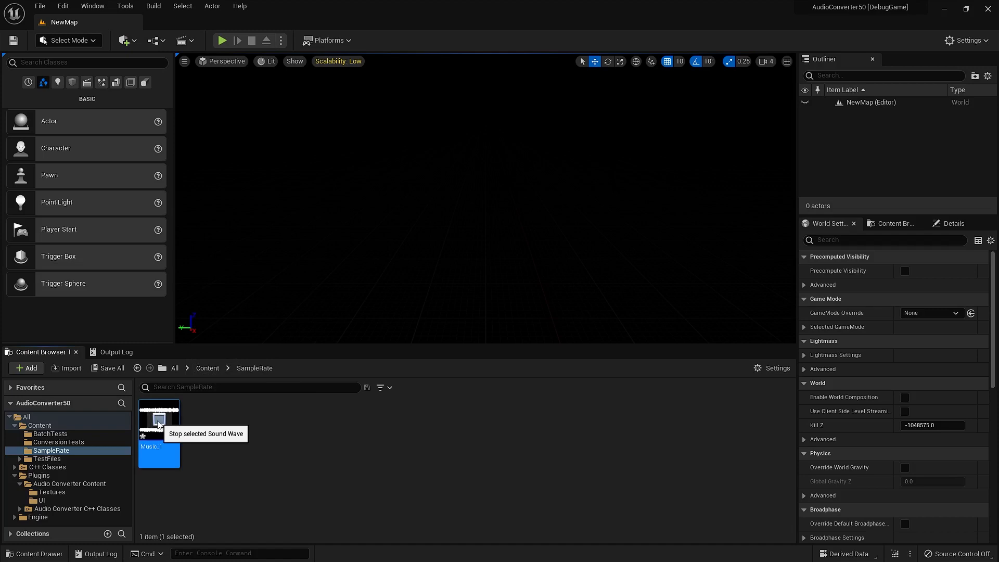
click(158, 421)
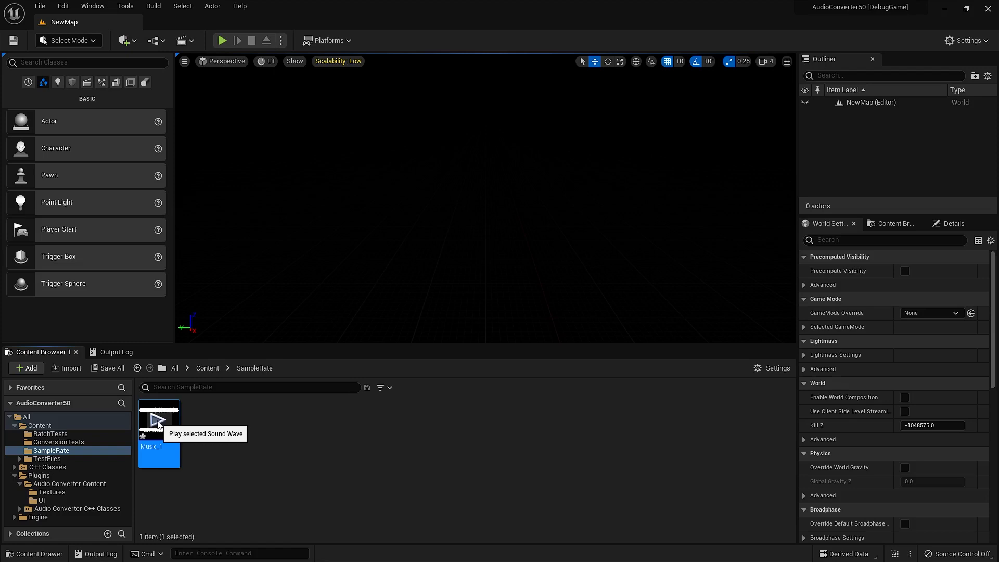
Open the Audio Converter for Rec_Converted in the SilenceRemoval folder and listen to the recording
right_click(172, 450)
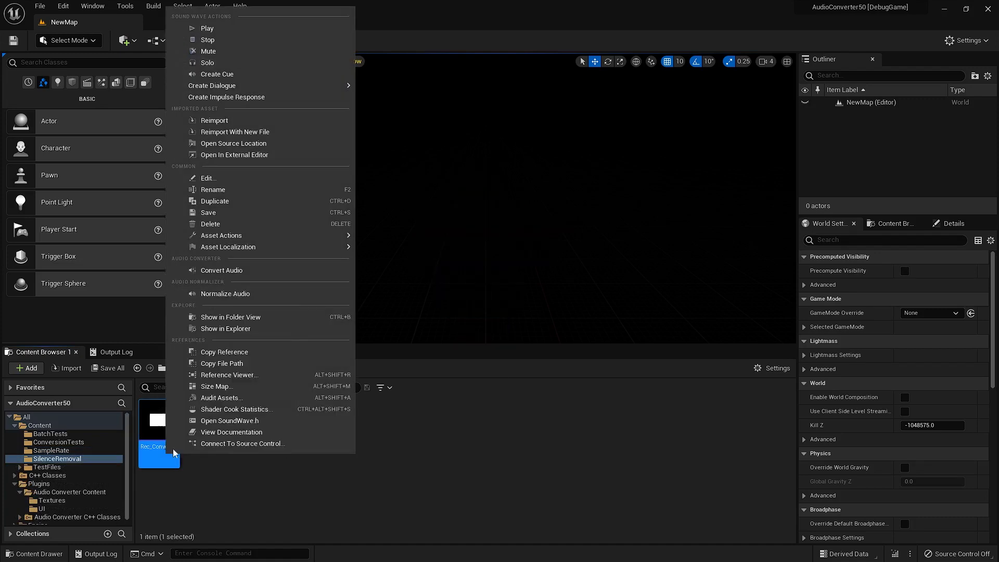
click(288, 272)
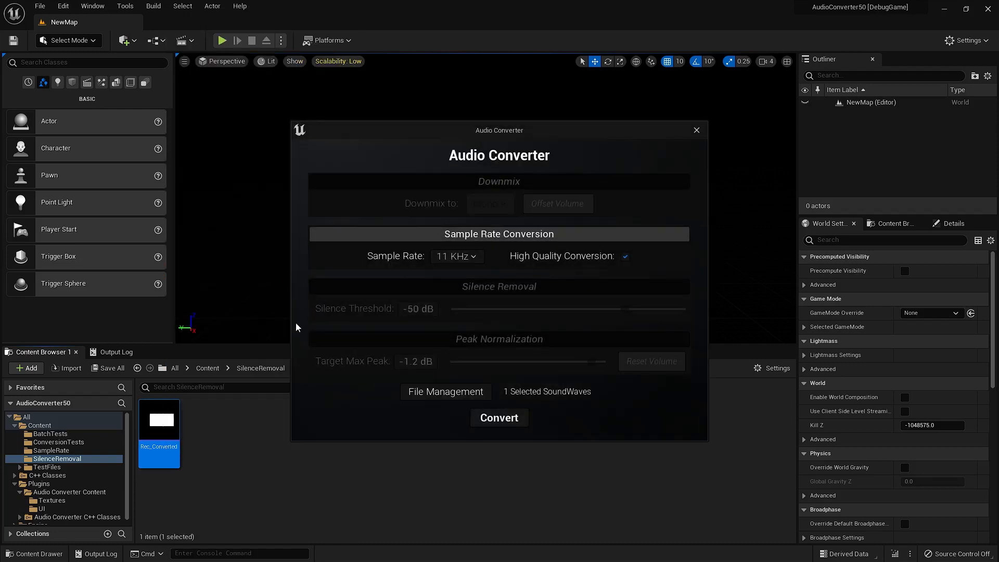
mouse_move(171, 418)
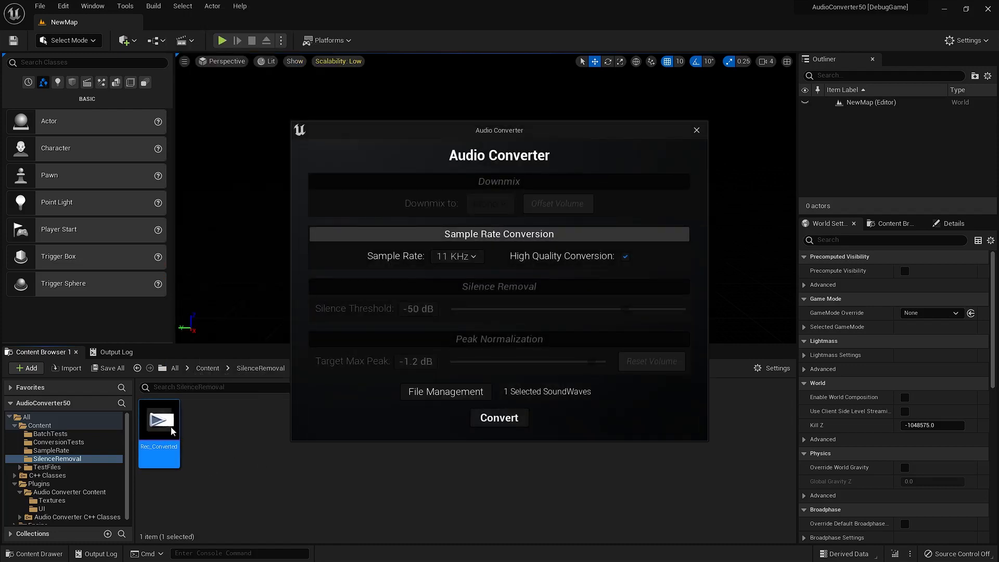
click(171, 417)
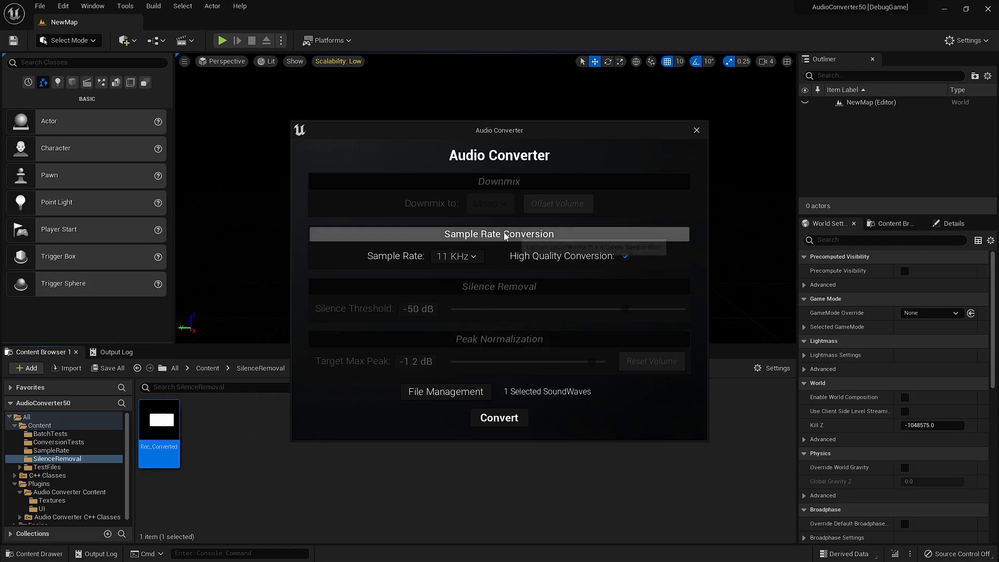
Turn off Sample Rate Conversion, enable Silence Removal and set its silence threshold to -60 dB
click(517, 233)
click(507, 288)
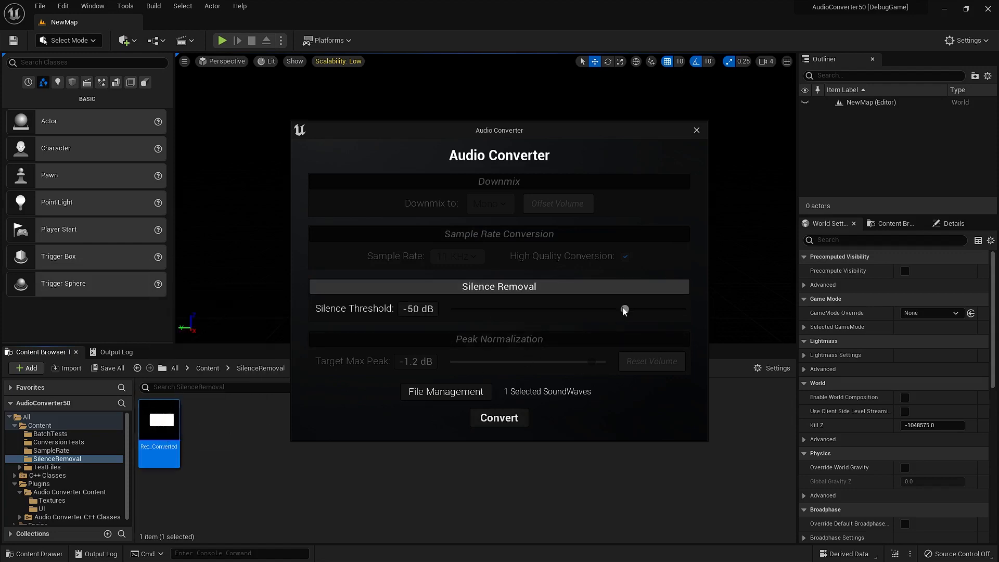
drag(625, 309, 383, 316)
drag(509, 315, 564, 318)
click(419, 308)
text(-60)
key(Return)
Set the file management to create new assets with the name suffix _Converted
click(440, 395)
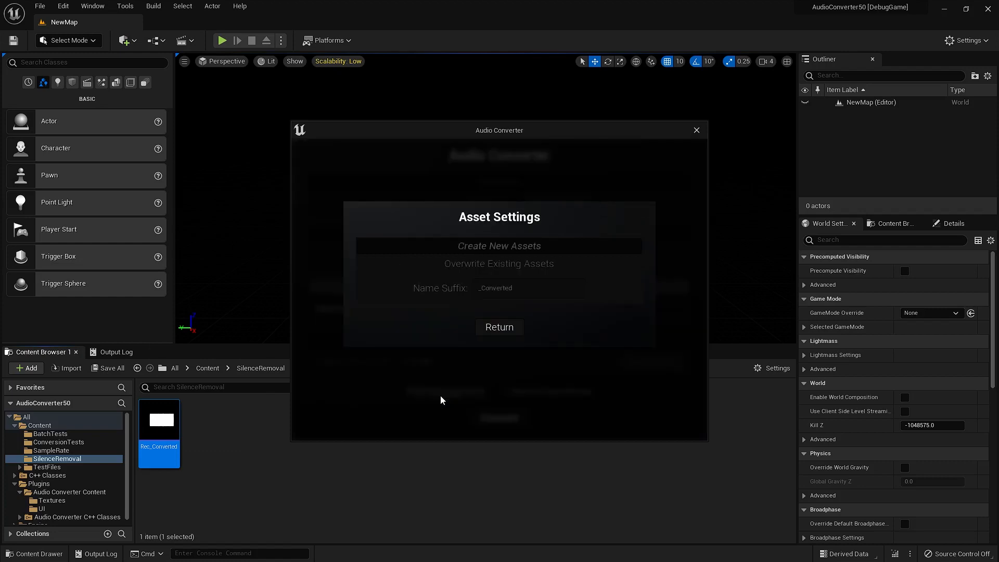
click(502, 247)
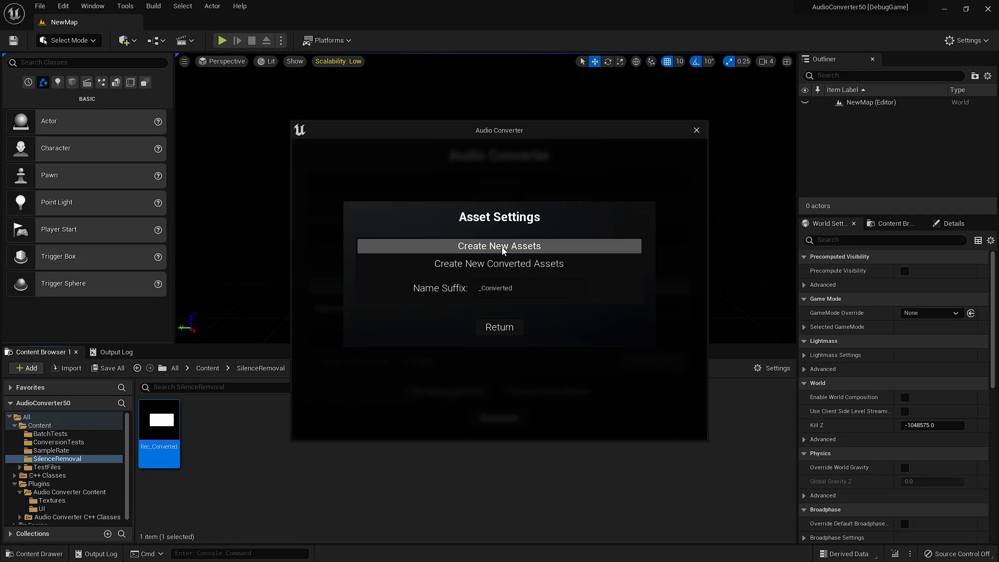
click(499, 326)
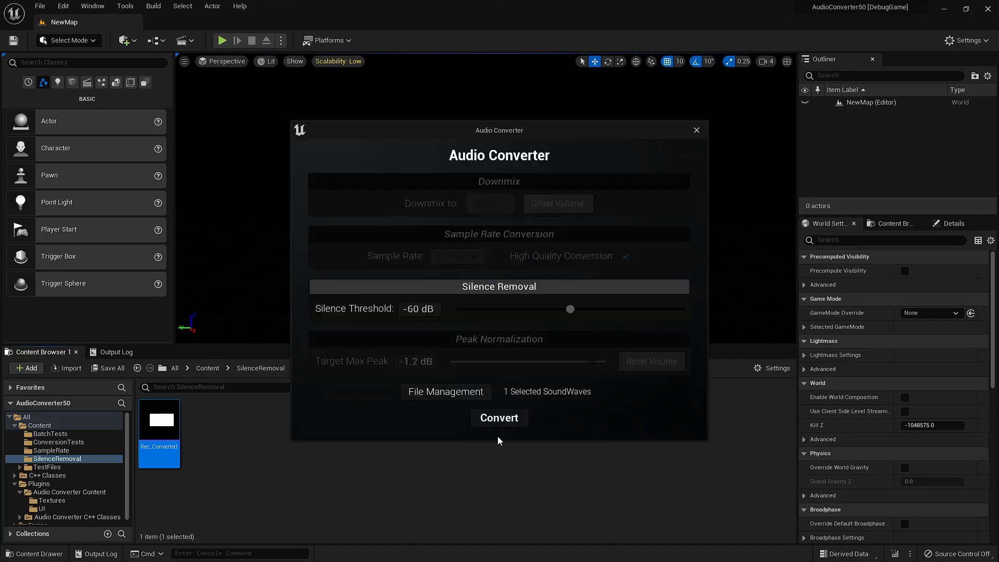
Convert the Rec_Converted sound wave and save the new asset
click(499, 419)
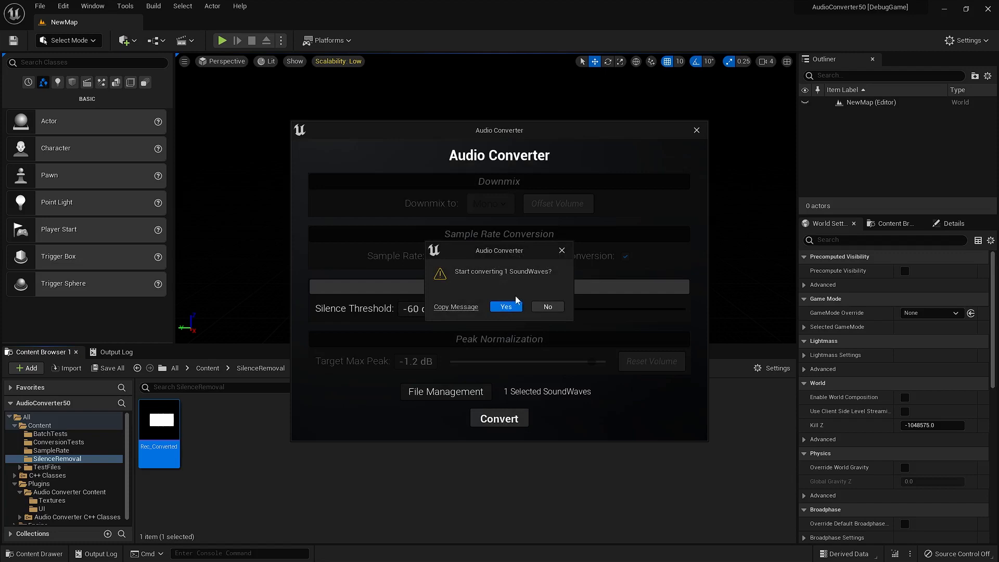
click(506, 305)
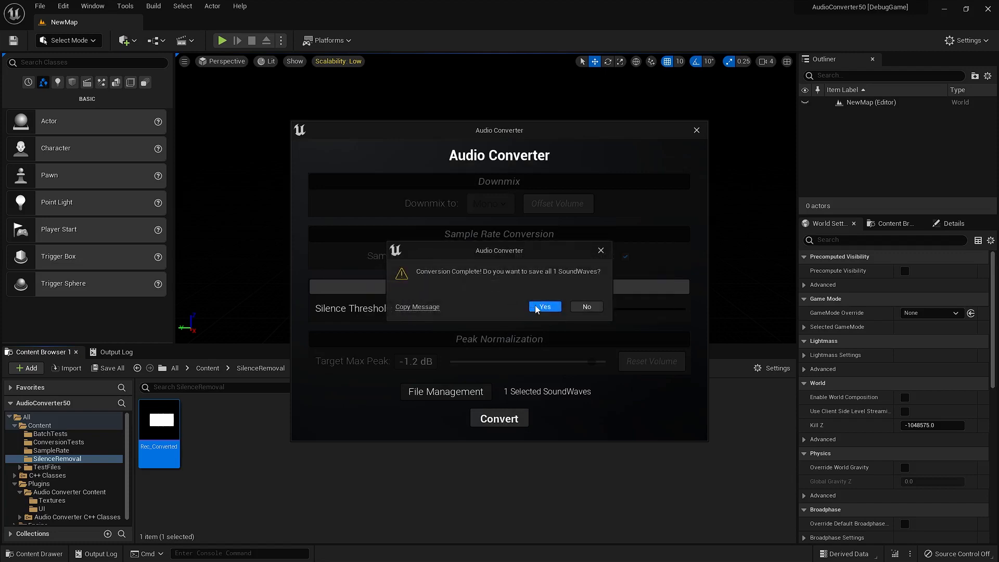
click(544, 306)
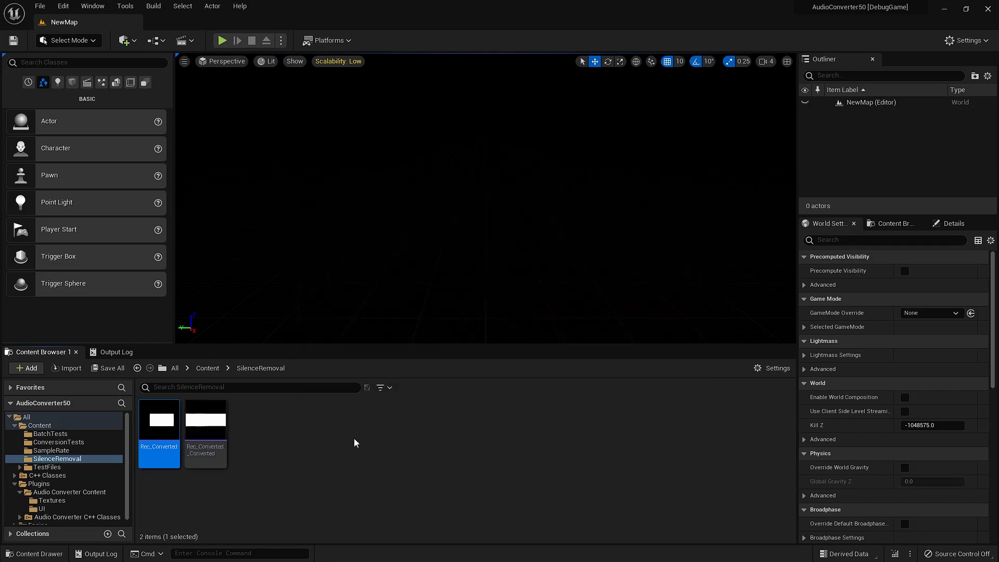
Play the silence-removed copy and the original Rec_Converted recording to compare them
click(210, 425)
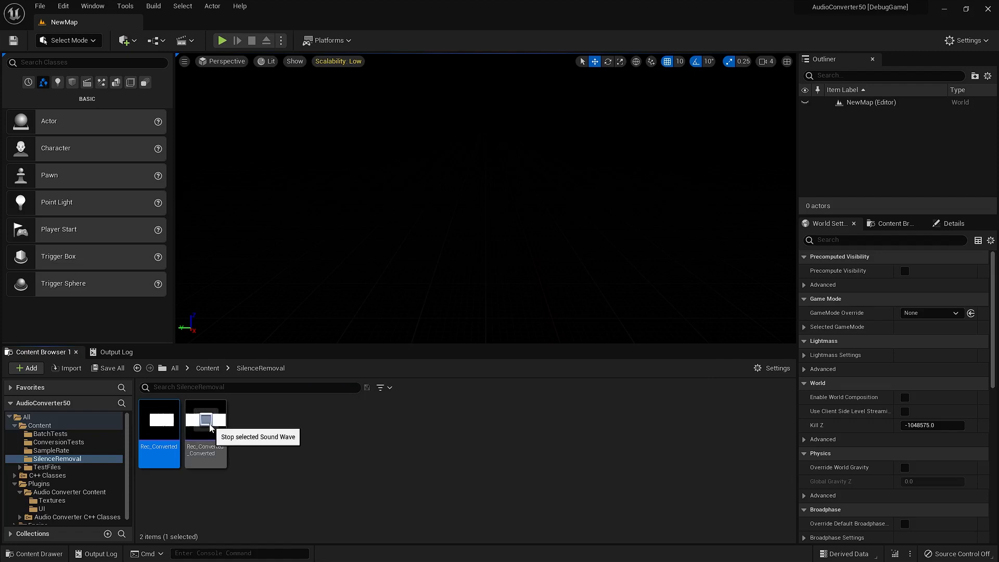
click(157, 420)
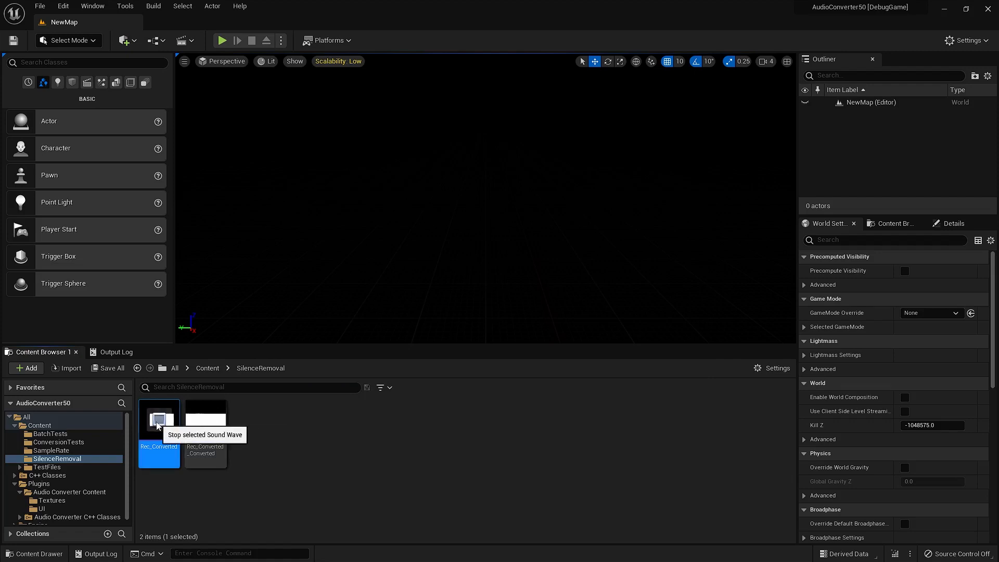
click(157, 420)
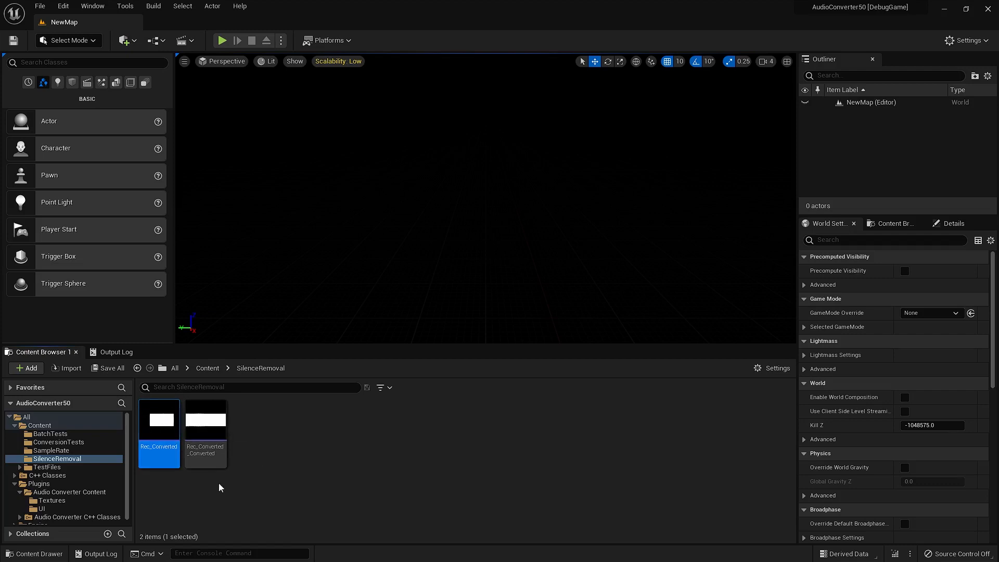
Analyze the three ConversionTests sound waves with Audio Normalizer to check their peak levels, and close it without normalizing
mouse_move(194, 431)
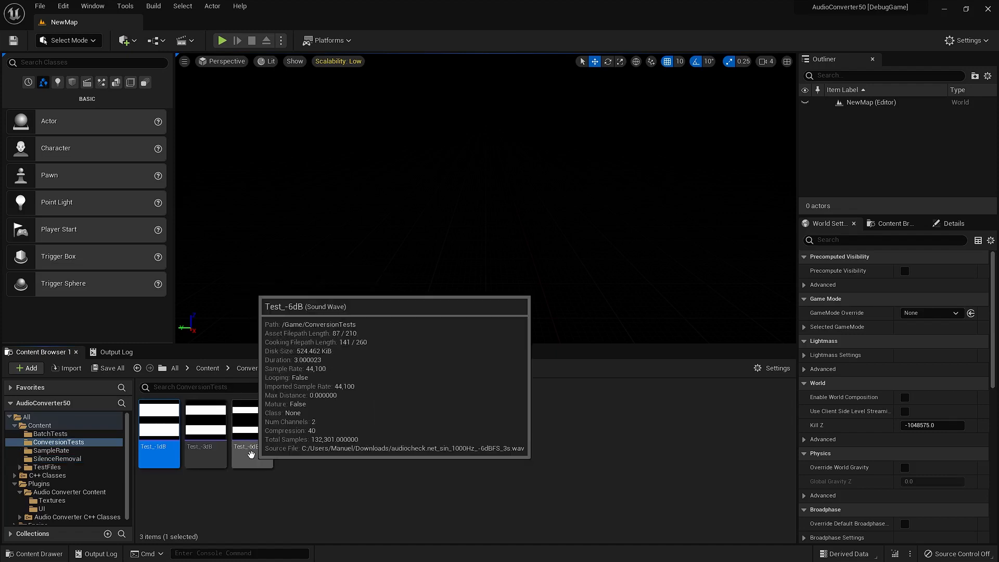
shift+click(251, 454)
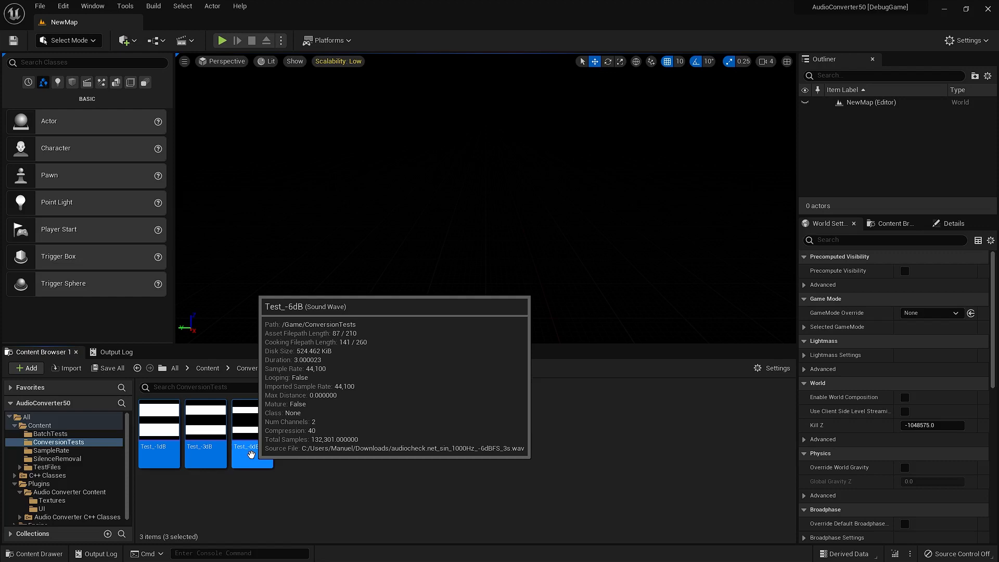
right_click(250, 454)
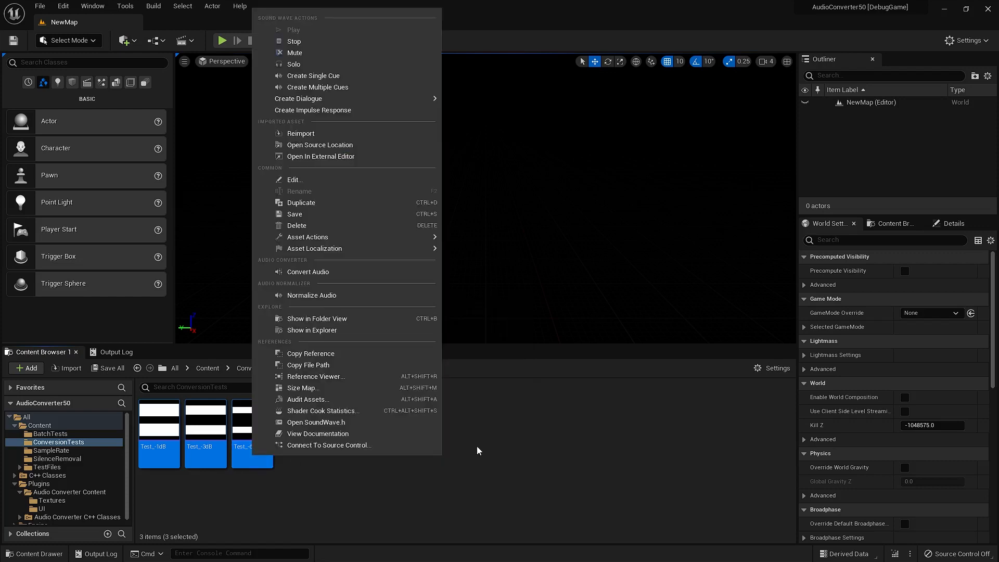
click(340, 294)
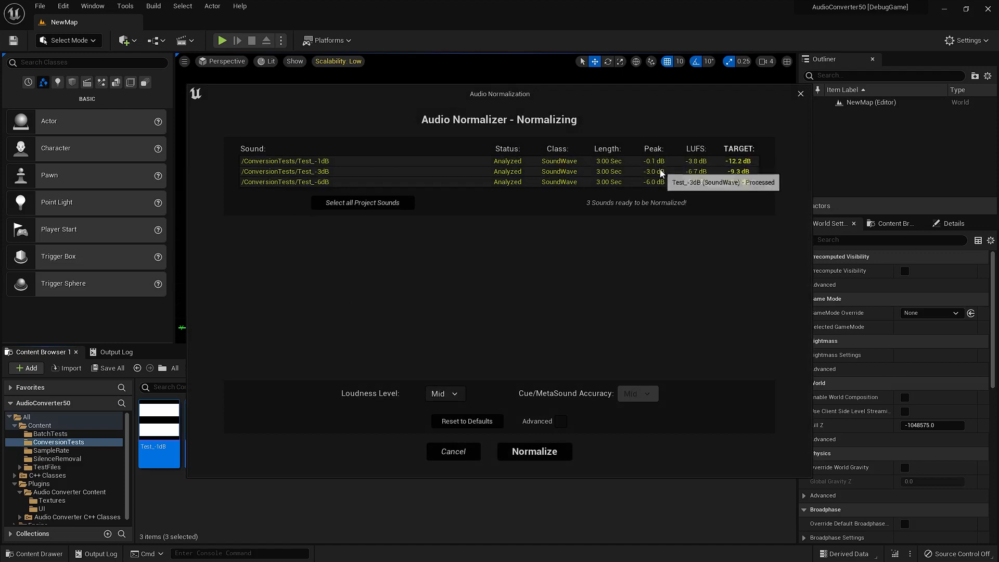
click(801, 94)
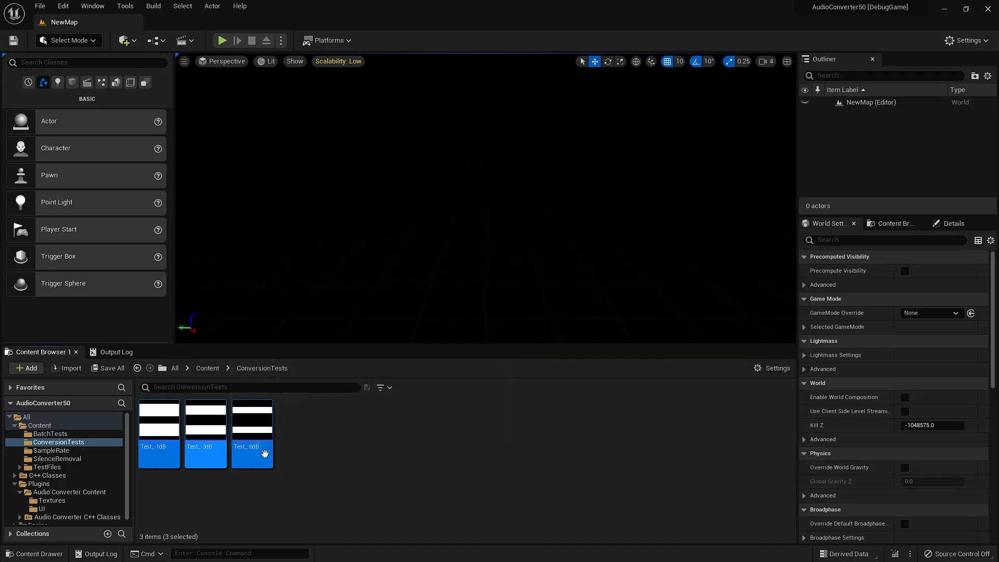
click(333, 451)
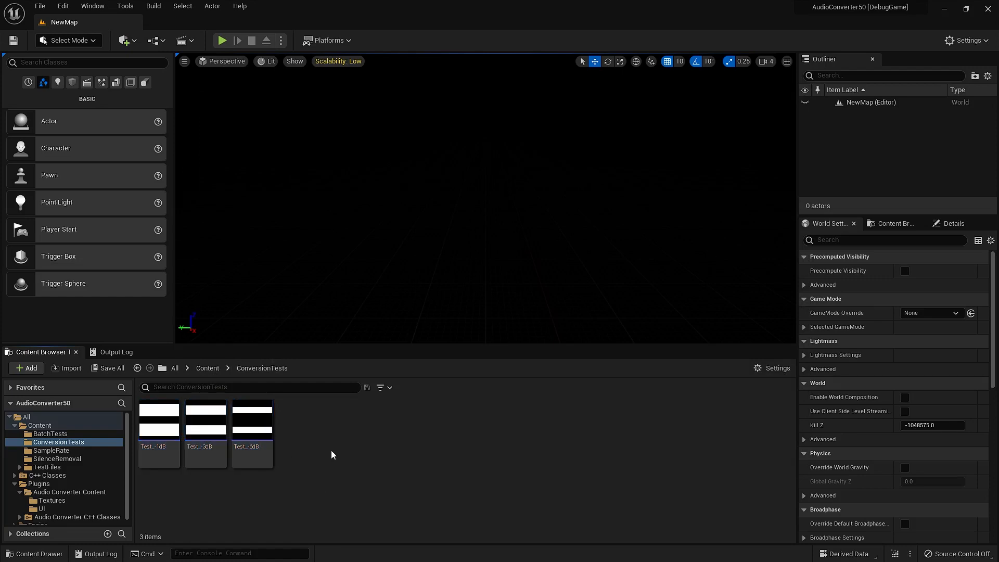
Open Audio Converter for all three test sound waves and set the Peak Normalization target max peak to -3 dB
click(161, 450)
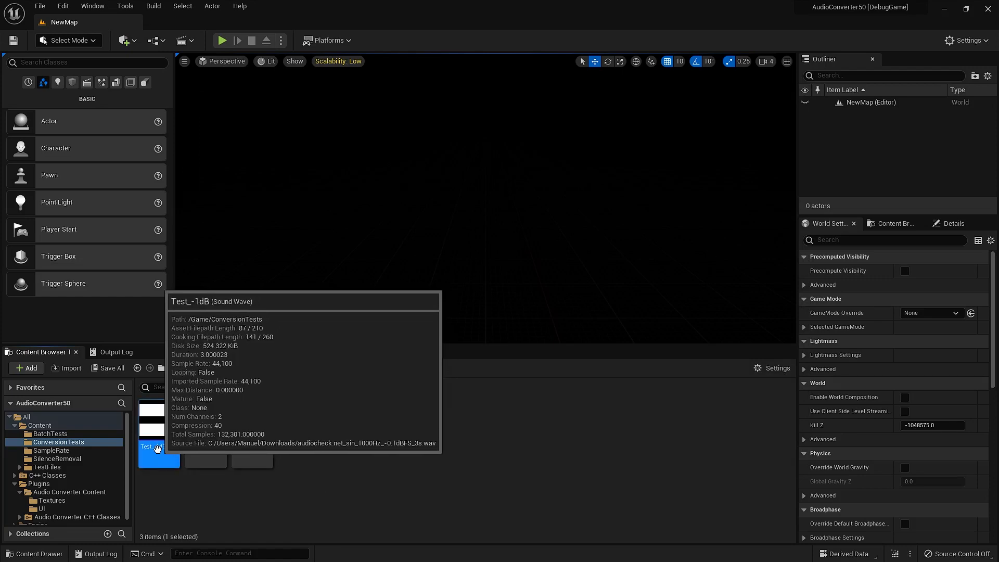
click(398, 444)
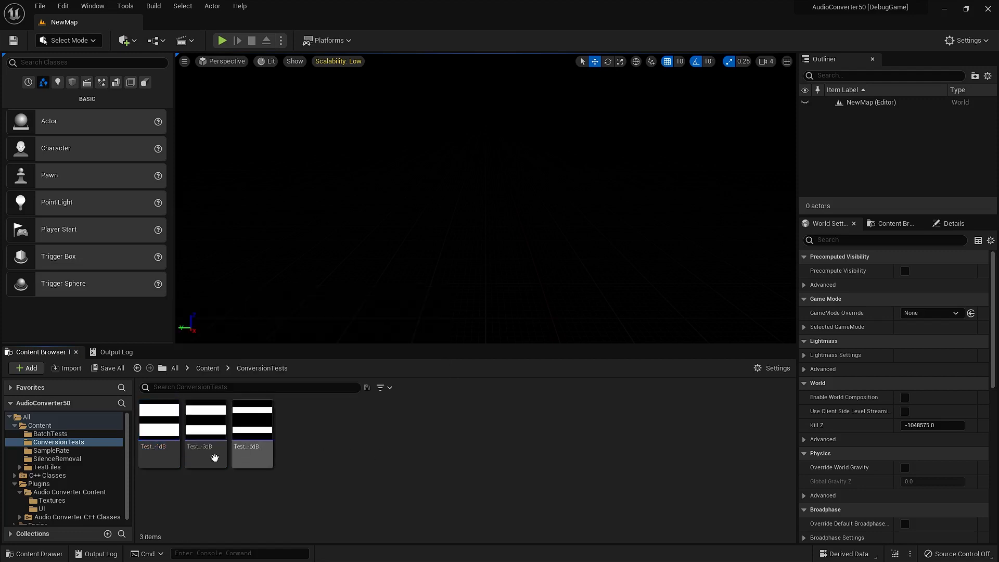
click(162, 445)
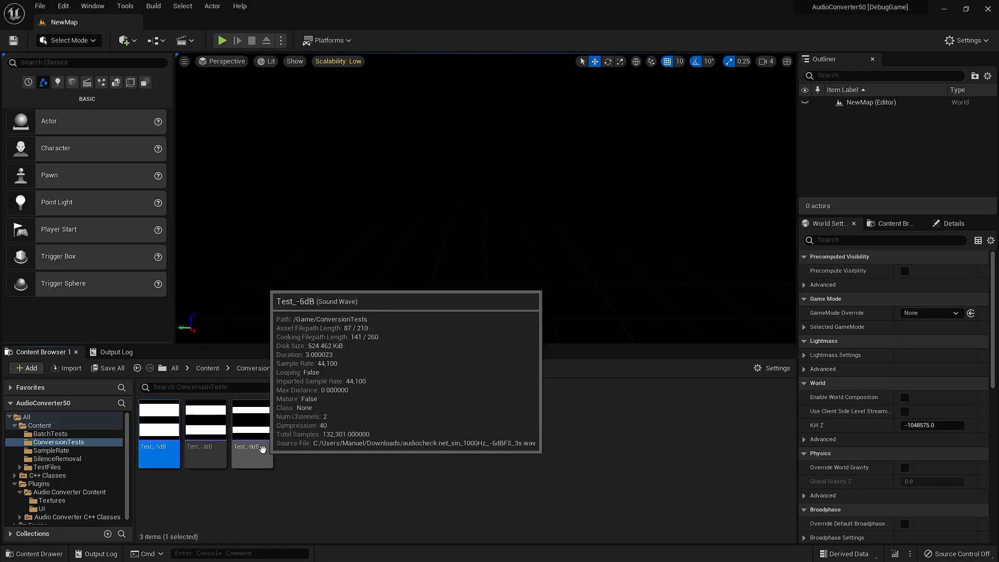
shift+click(262, 448)
right_click(262, 448)
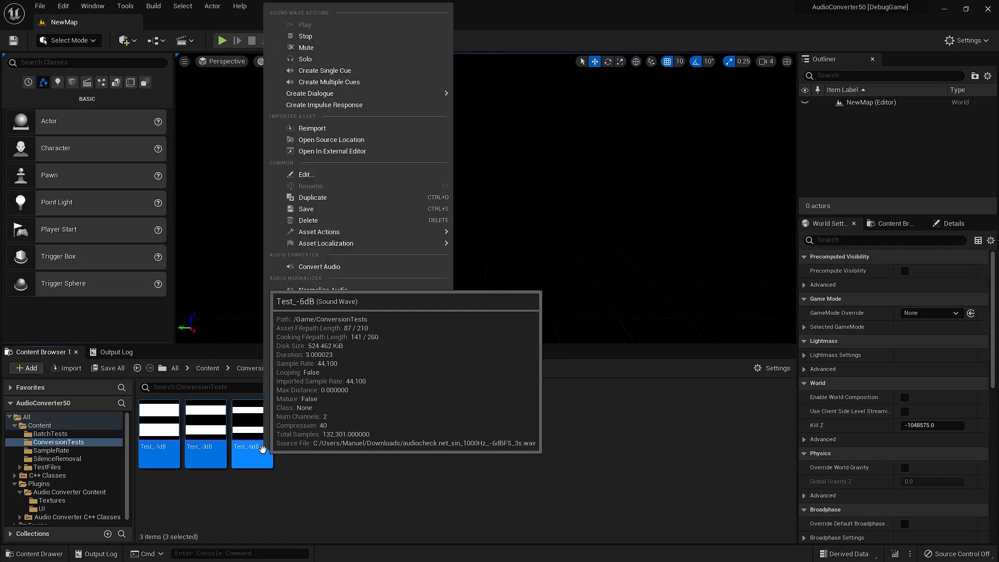
click(379, 267)
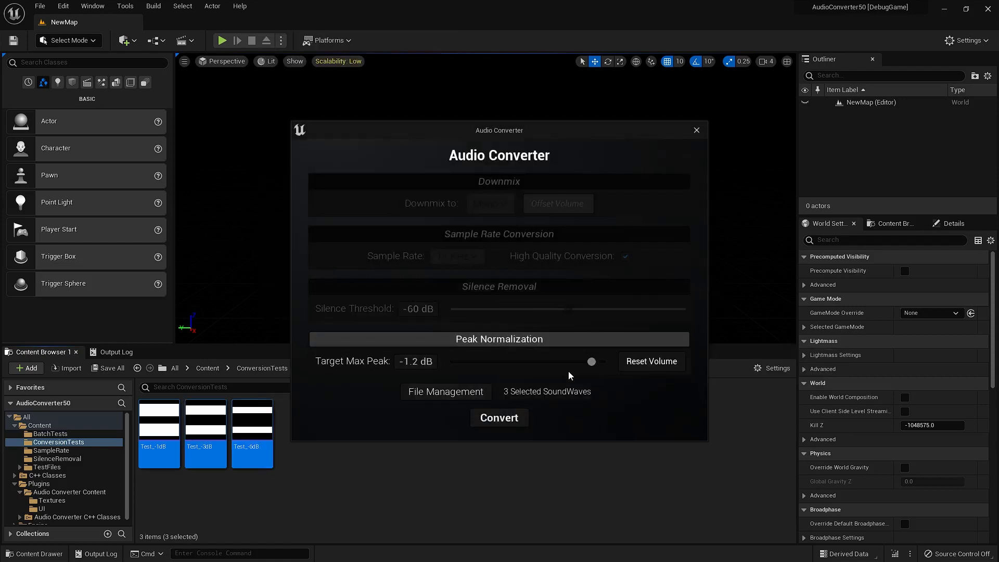
drag(590, 362, 510, 363)
click(415, 361)
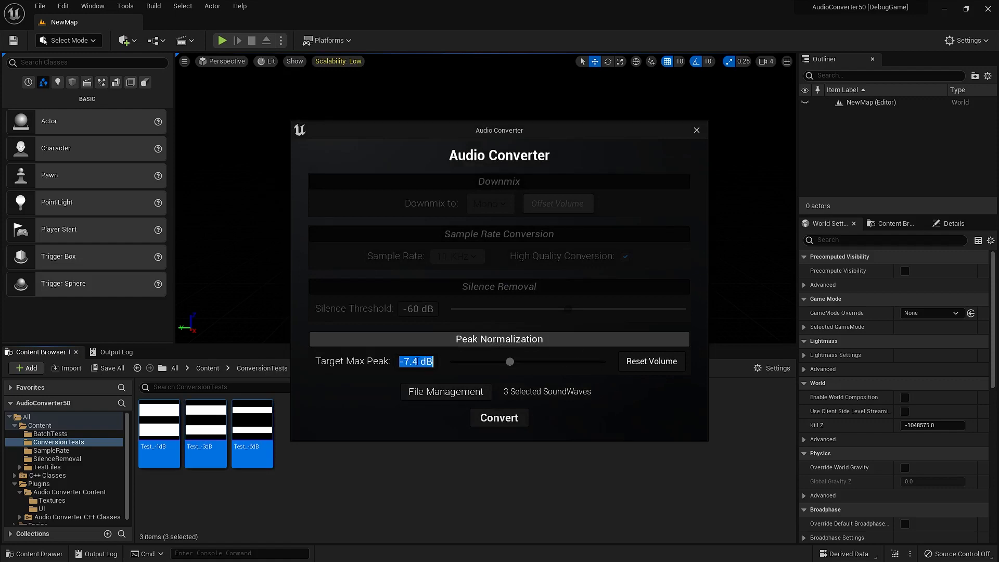
text(-3)
key(Return)
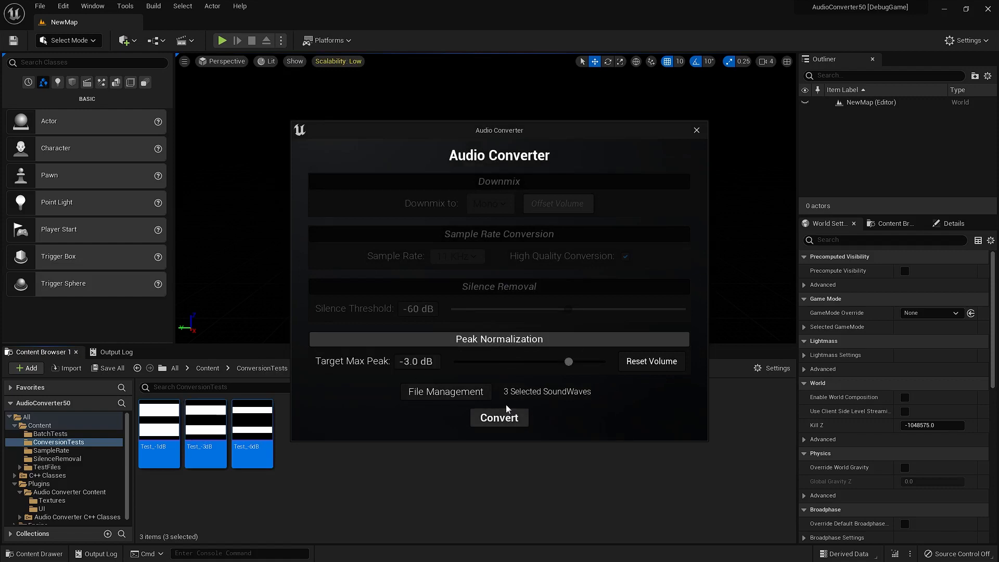
Convert the three sound waves and decline saving them
click(500, 425)
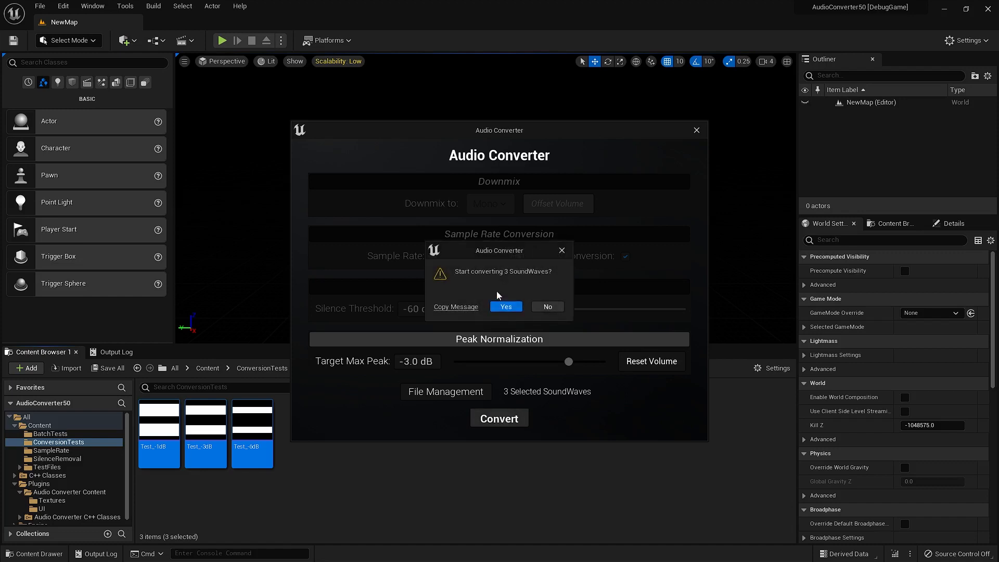
click(506, 308)
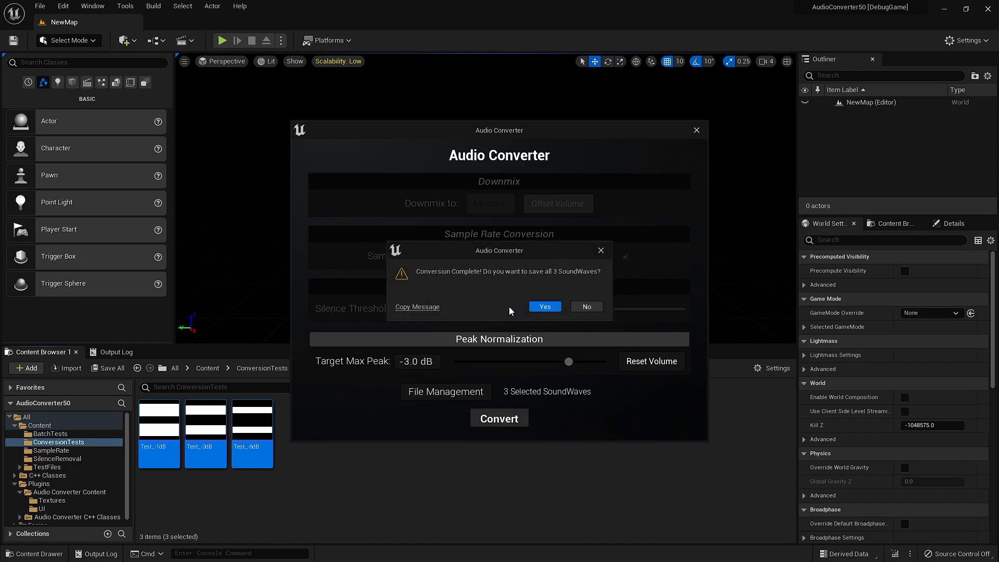
click(593, 307)
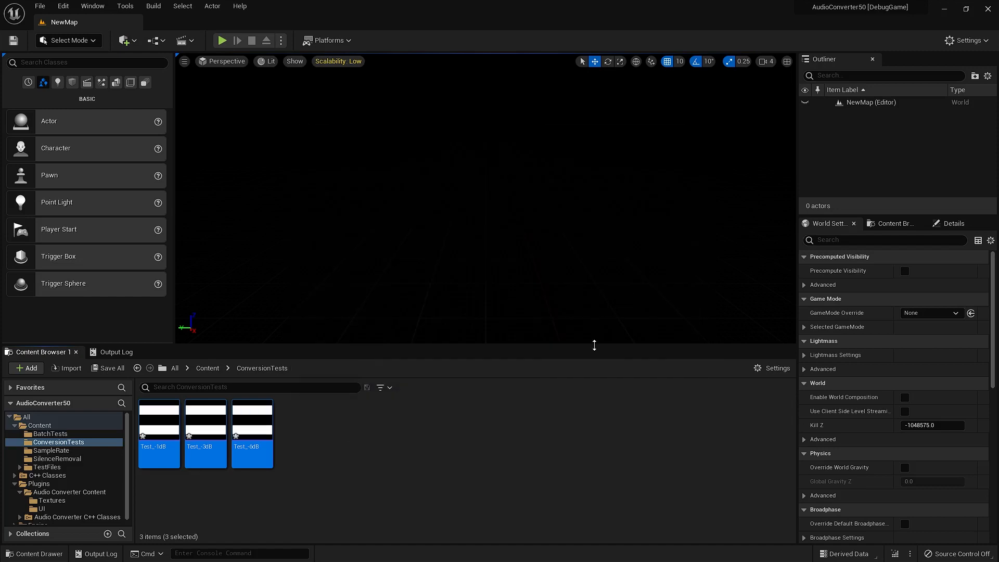
click(396, 467)
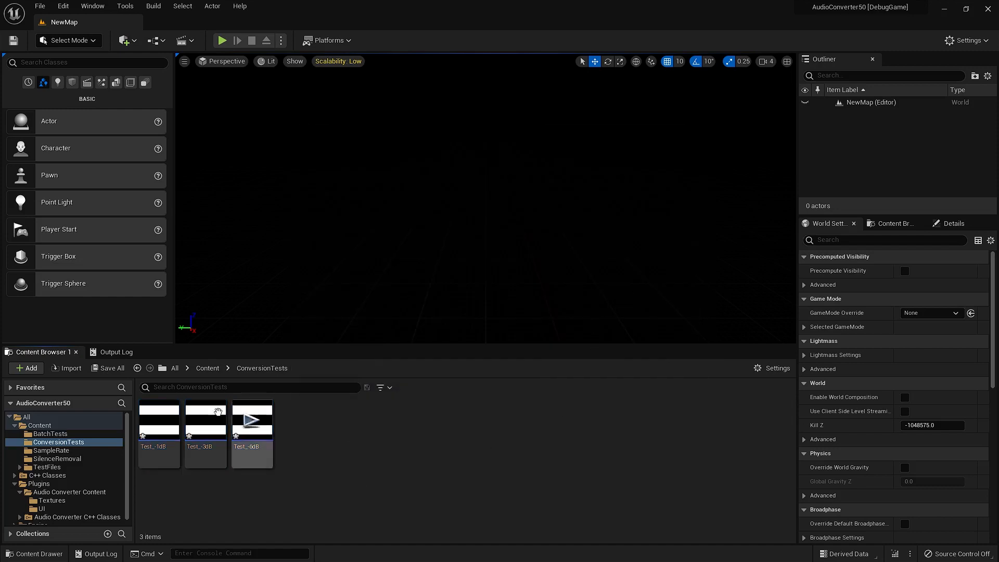
Play the peak-normalized Test_-1dB and Test_-3dB sound waves to compare their volume
mouse_move(212, 421)
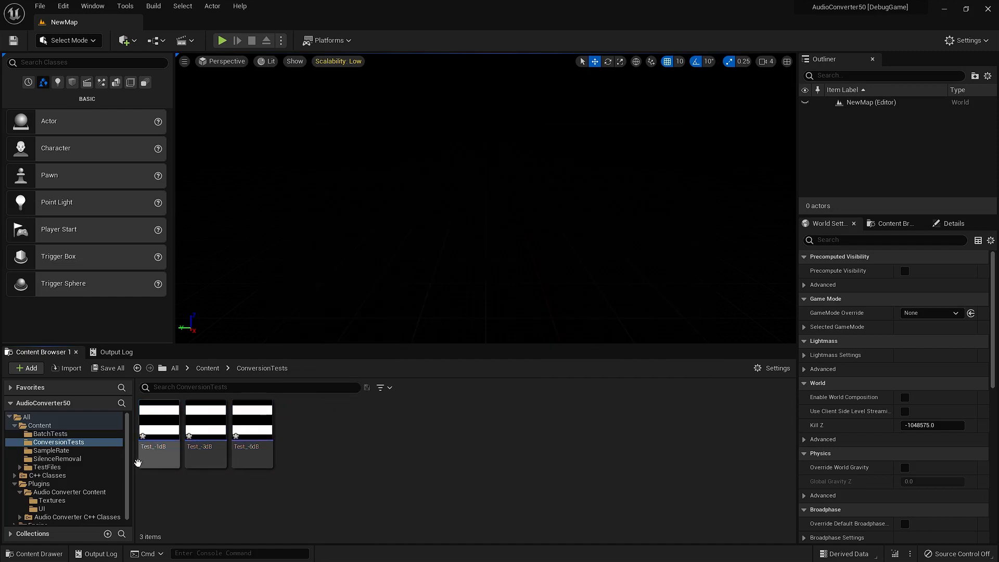
click(157, 423)
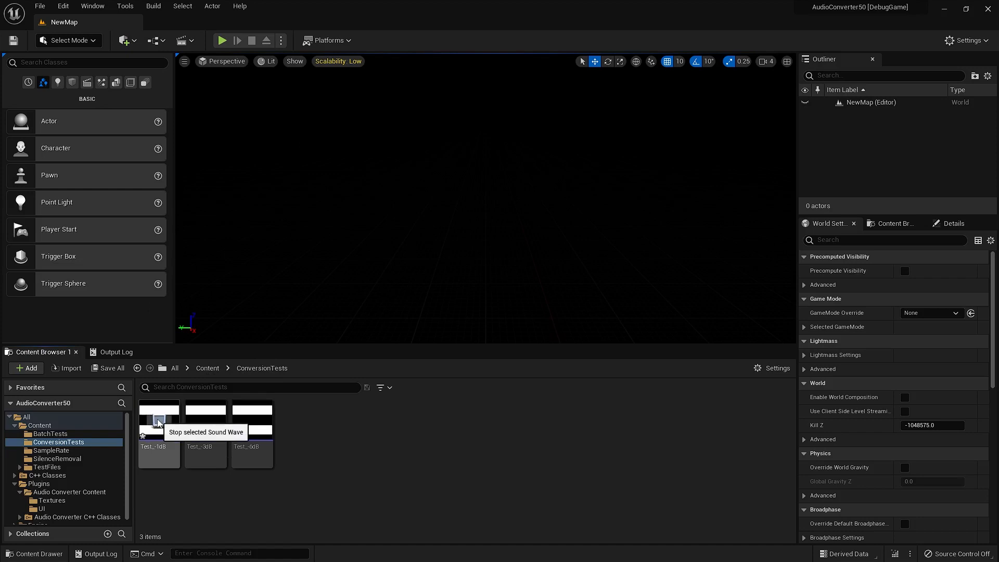
click(209, 423)
mouse_move(251, 422)
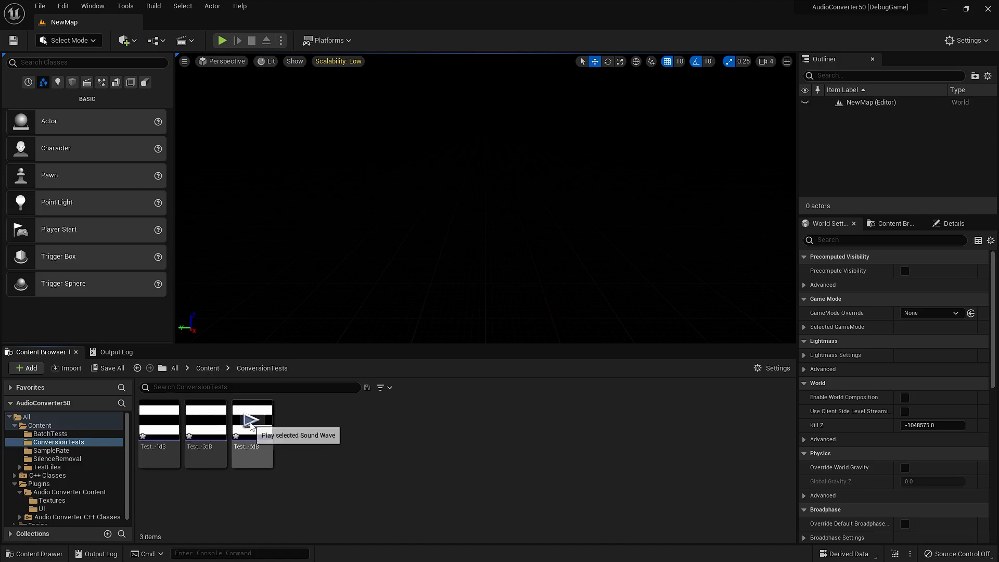
Analyze all three converted sound waves with Audio Normalizer to check their peak levels
click(166, 449)
shift+click(254, 450)
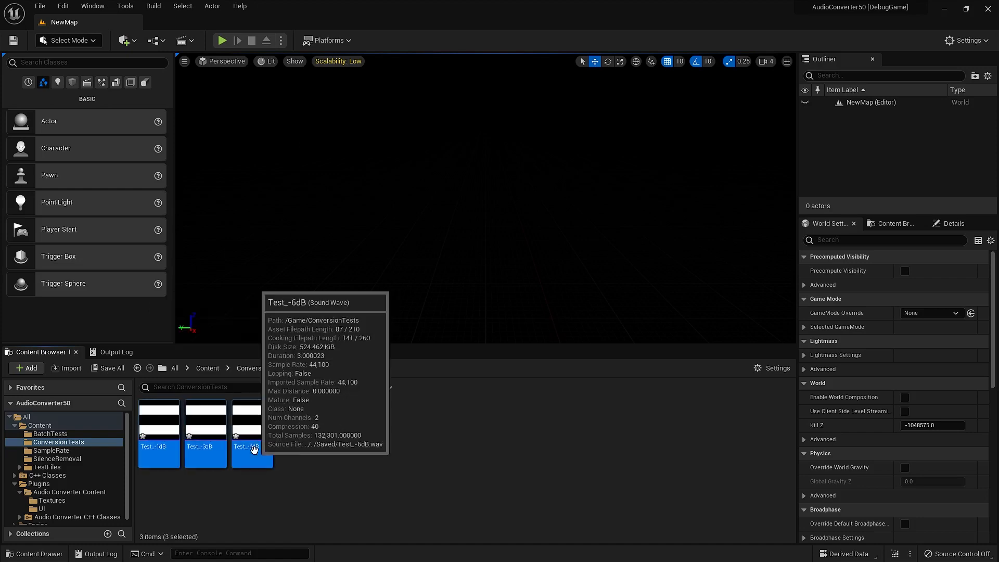
right_click(254, 451)
click(349, 289)
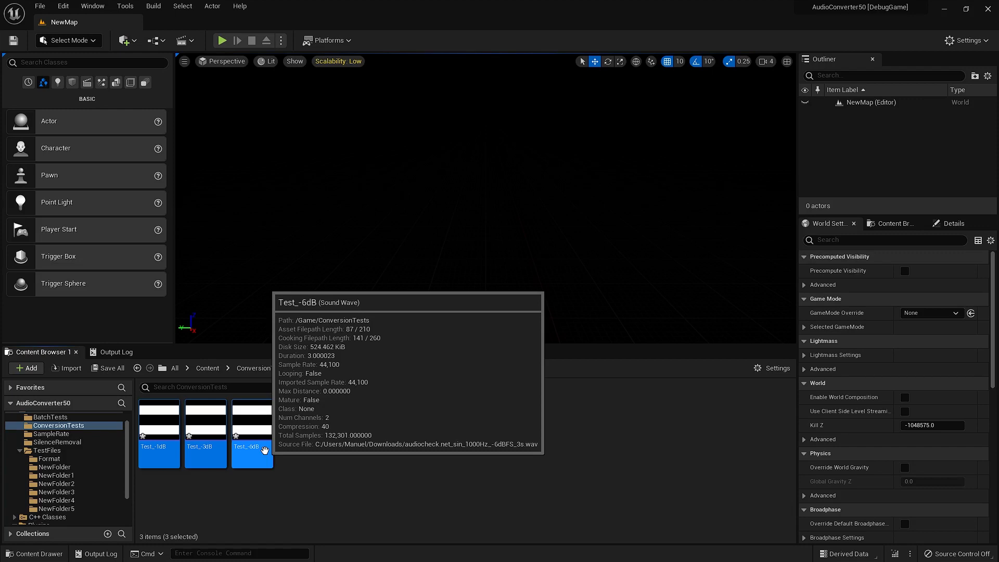
Reimport Test_-1dB, Test_-3dB and Test_-6dB from their source files
right_click(264, 450)
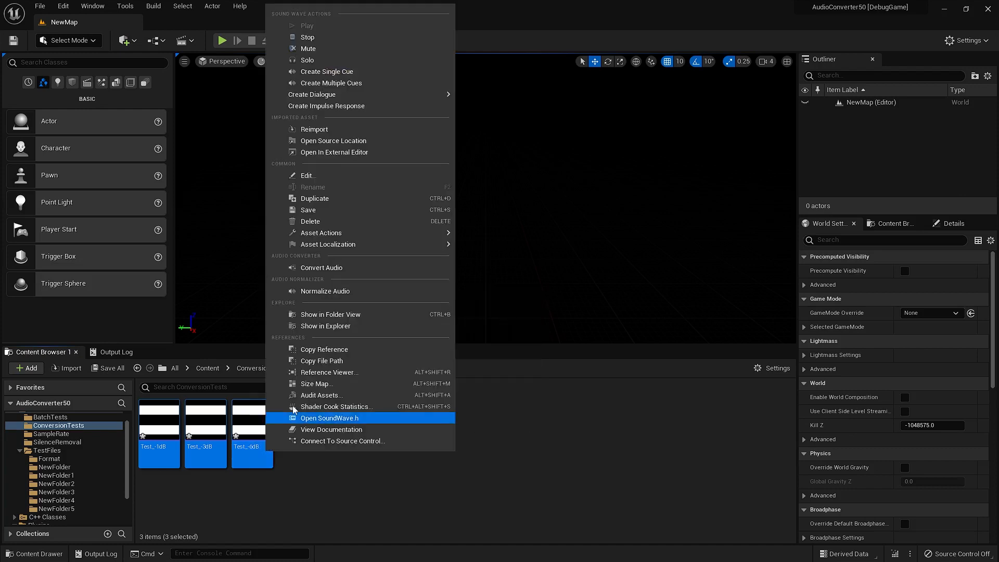
click(331, 130)
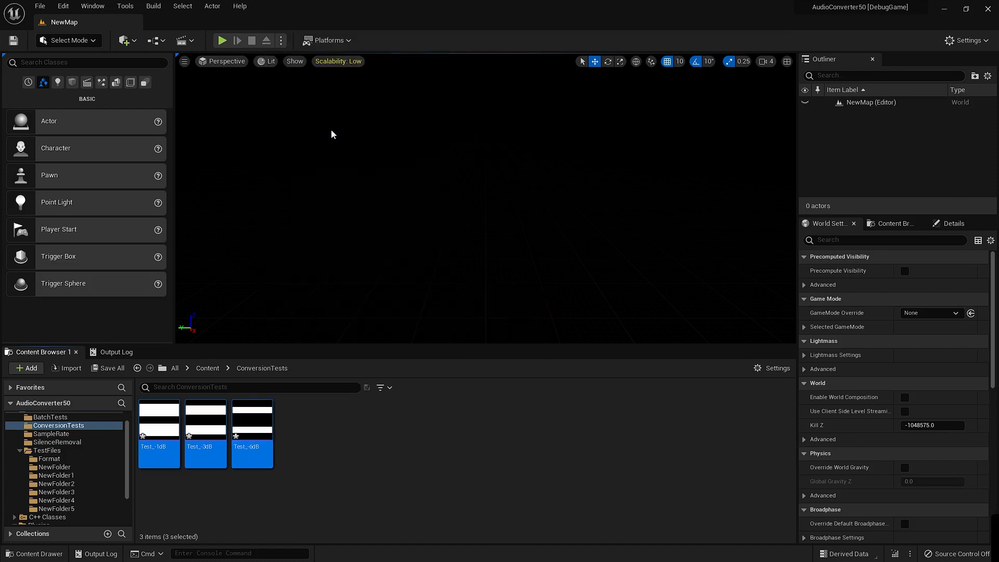
Start another audio conversion for the three reimported sound waves
right_click(251, 456)
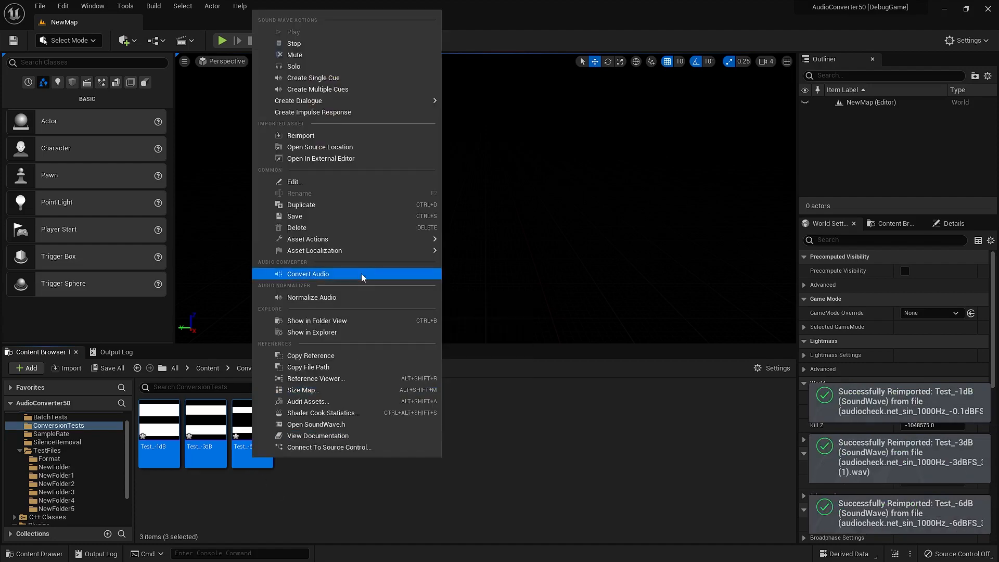